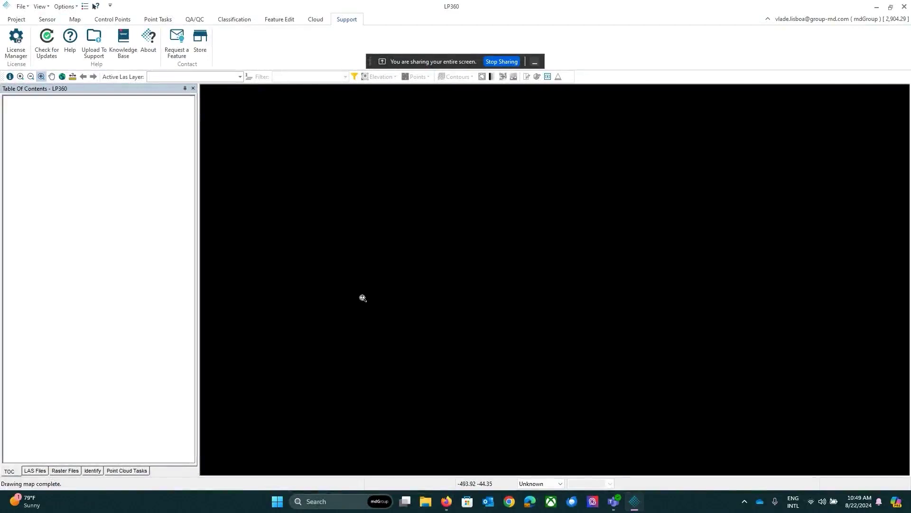
Look through the Project, Sensor, Map, Control Points, Point Tasks, QA/QC, Classification, Feature Edit and Cloud command sets
click(535, 62)
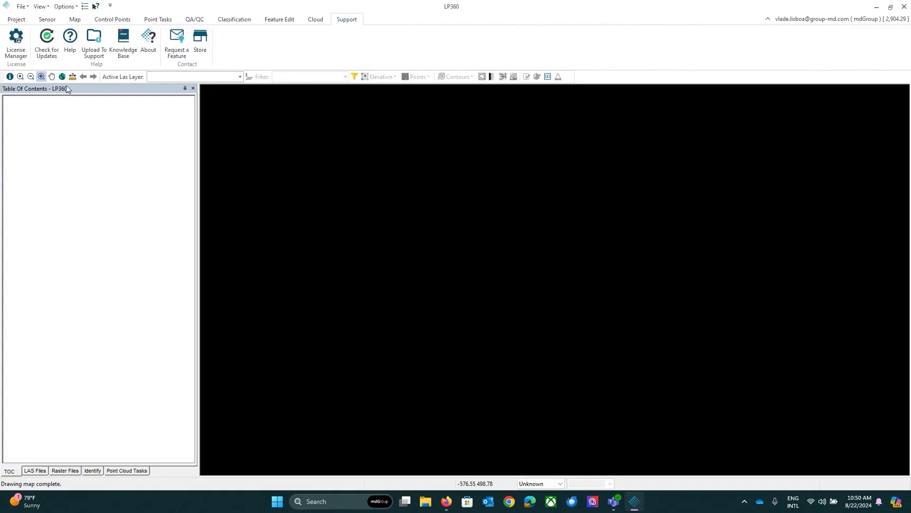
click(18, 21)
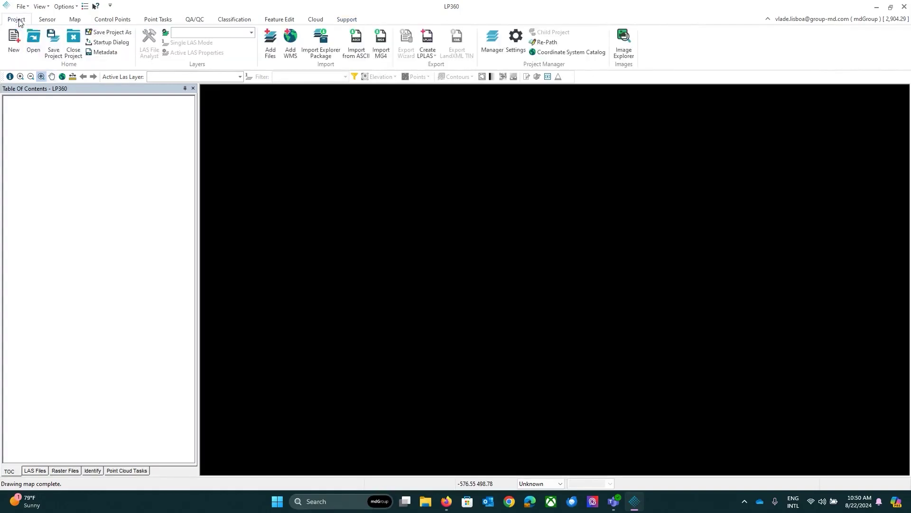
click(48, 21)
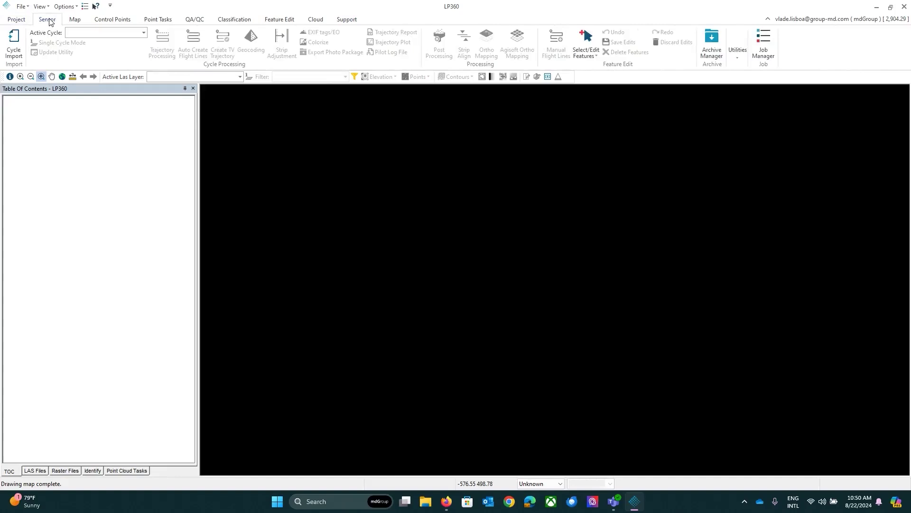
click(74, 21)
click(22, 22)
click(48, 20)
click(76, 20)
click(123, 20)
click(161, 20)
click(102, 22)
click(76, 20)
click(50, 20)
click(17, 20)
click(48, 21)
click(75, 21)
click(114, 19)
click(158, 20)
click(194, 19)
click(227, 19)
click(285, 19)
click(315, 19)
click(280, 19)
click(234, 19)
click(118, 21)
click(76, 21)
click(48, 21)
click(15, 21)
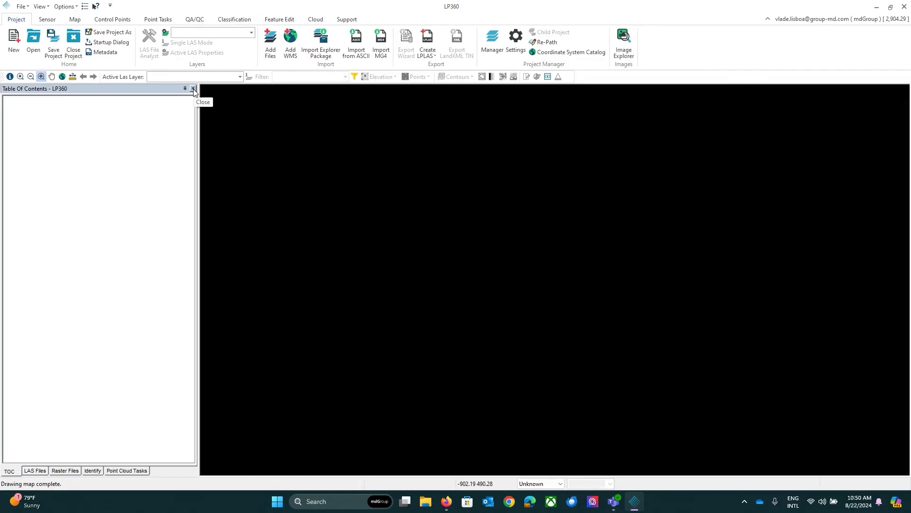
Start a Cycle Import with the mode Import Flights into NEW Project and the TrueView / Microdrones sensor
click(48, 19)
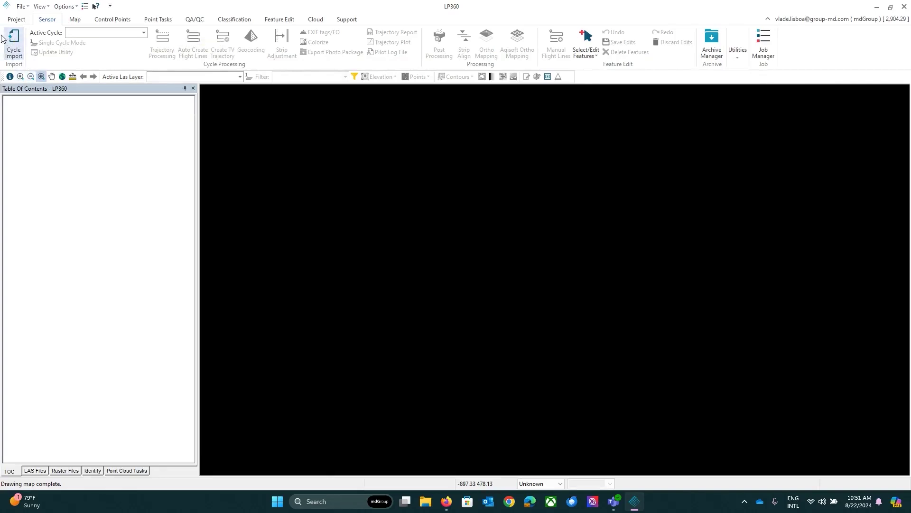
click(14, 43)
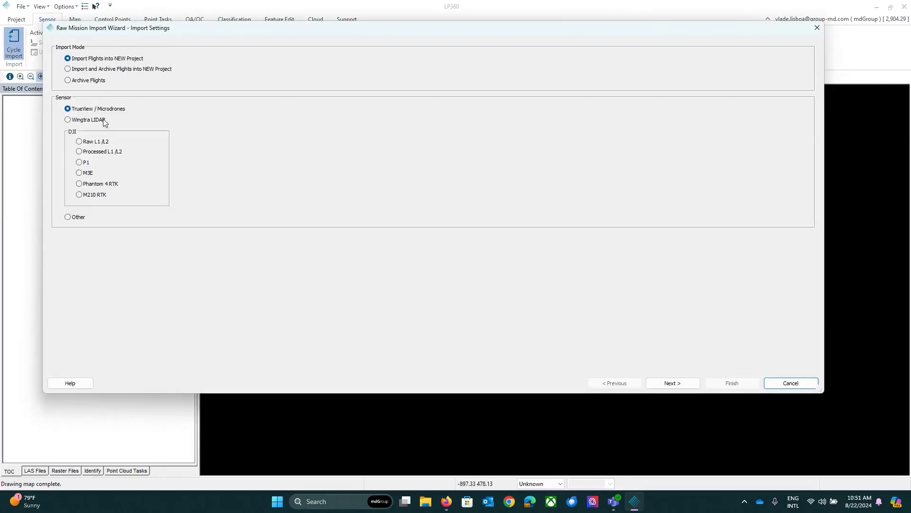
click(673, 382)
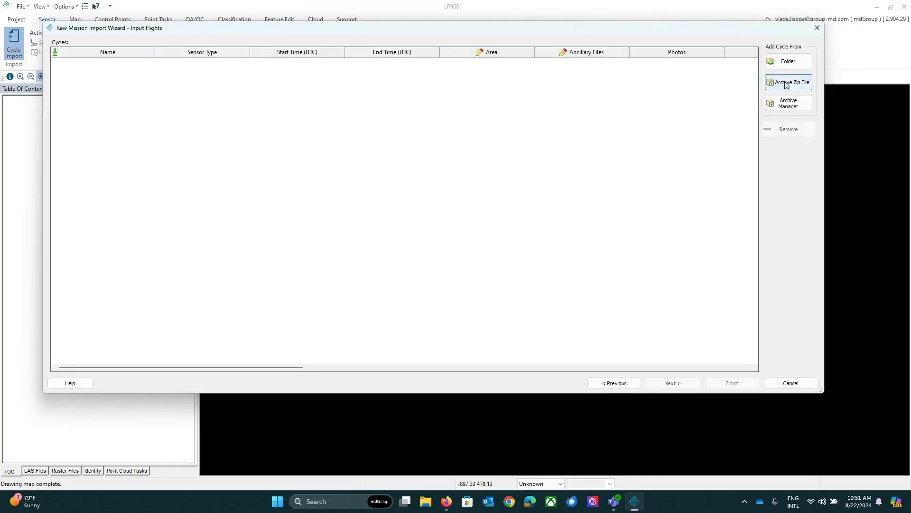
Add a cycle from a folder and browse to Cycle_240612_173319_125SN047 in Documents\GEOCUE\DEMO_DAY_JUNE
click(802, 62)
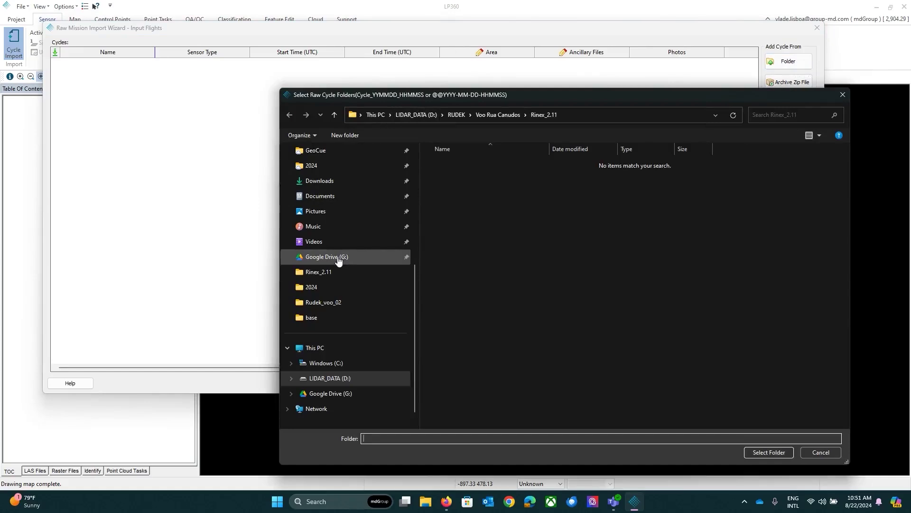
scroll(338, 261, up, 4)
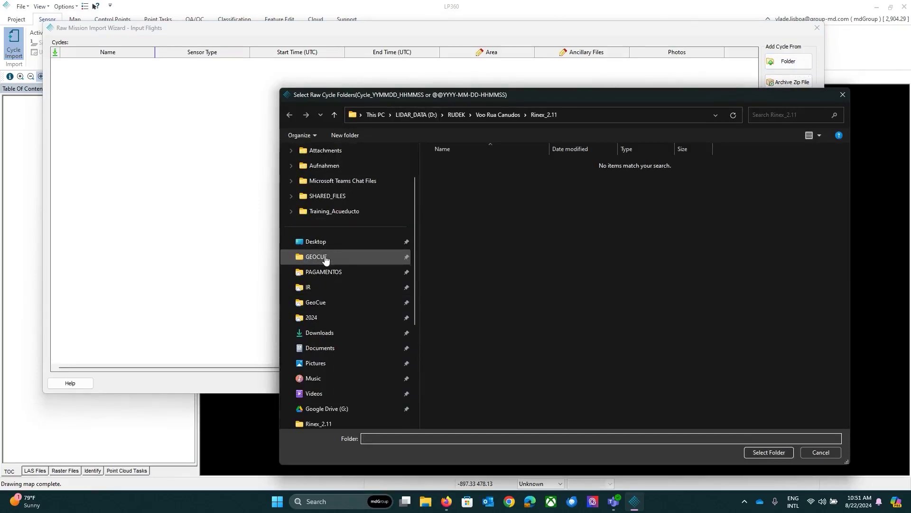
click(326, 257)
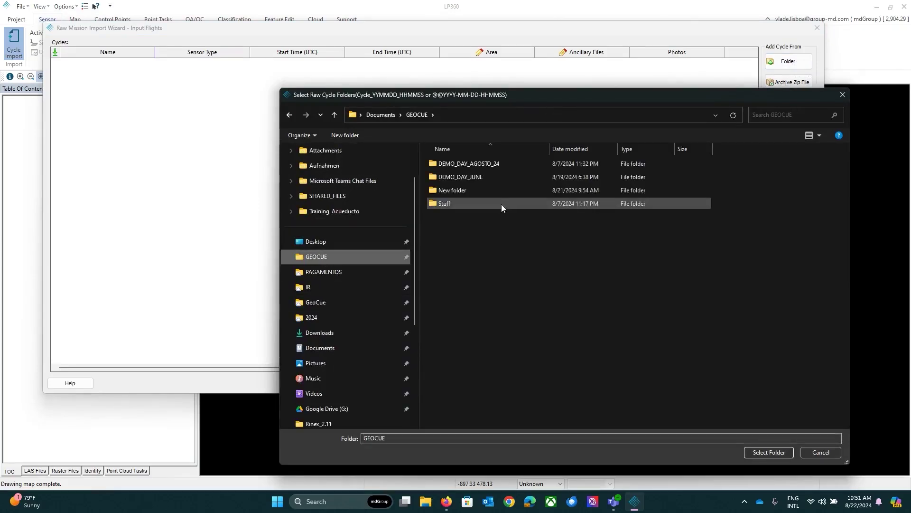
double_click(480, 177)
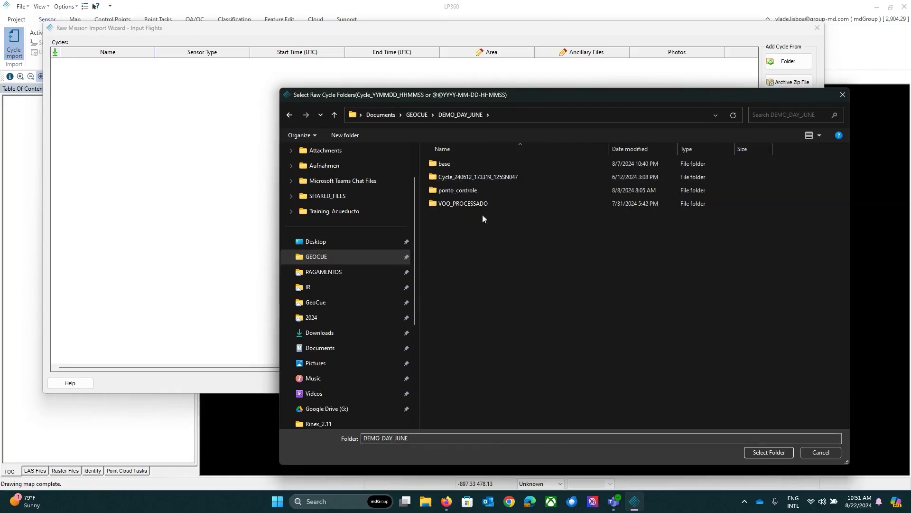
click(491, 176)
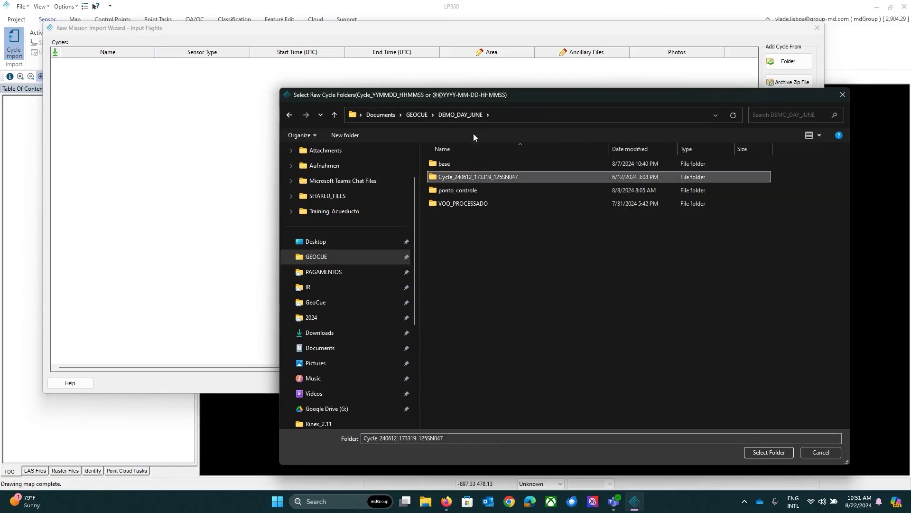
Examine the contents of the cycle folder and its Flight_240612_173319 subfolder, and return to DEMO_DAY_JUNE
double_click(481, 176)
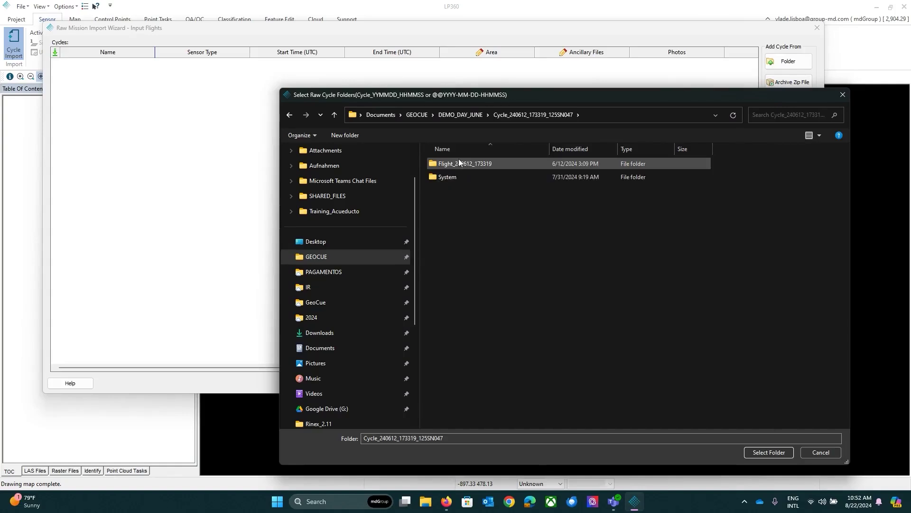
double_click(459, 163)
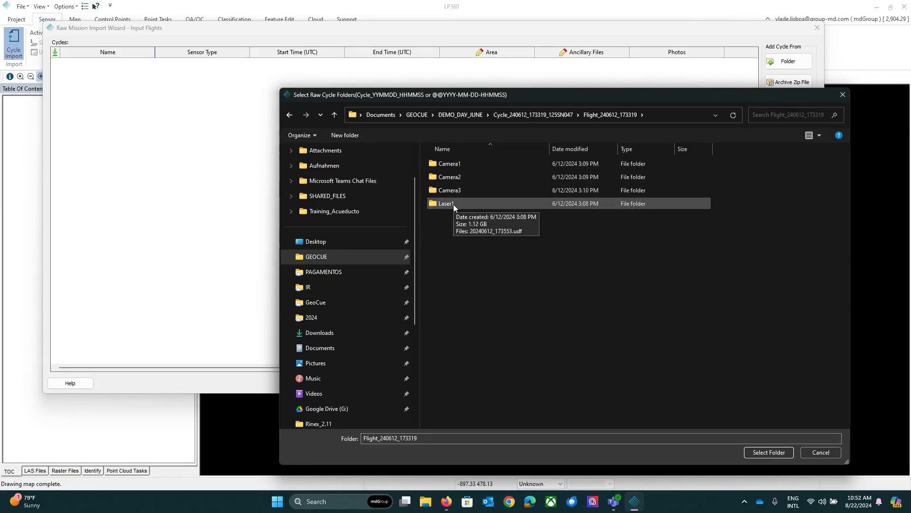
click(533, 114)
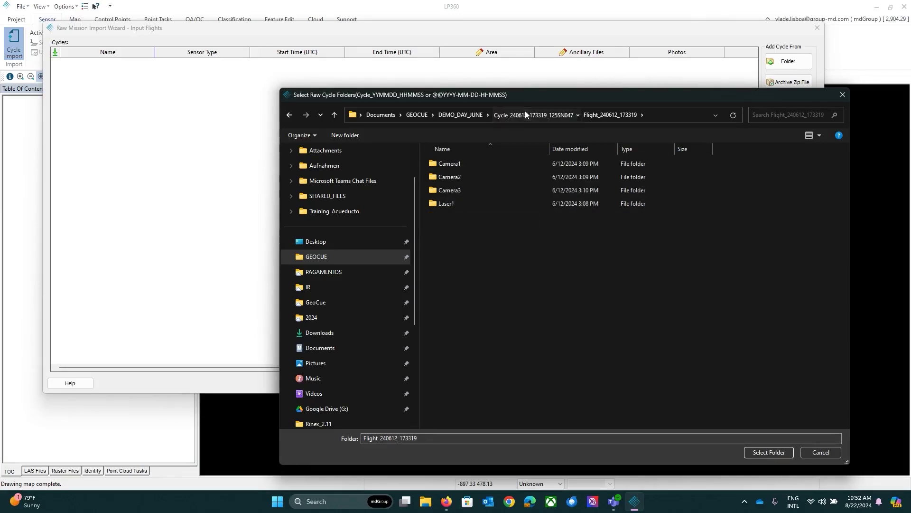
click(477, 115)
Add the raw cycle folder Cycle_240612_173319_125SN047 to the input flights and continue to the base observation files
click(475, 177)
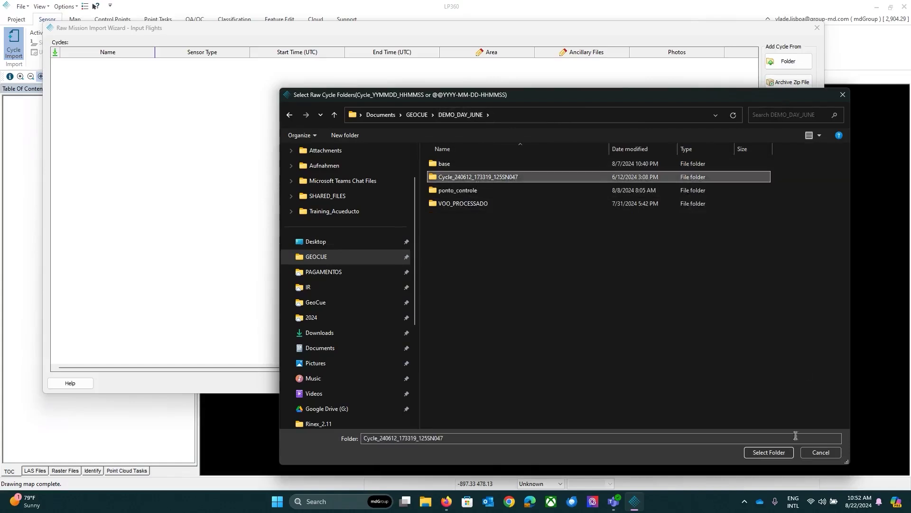
click(766, 452)
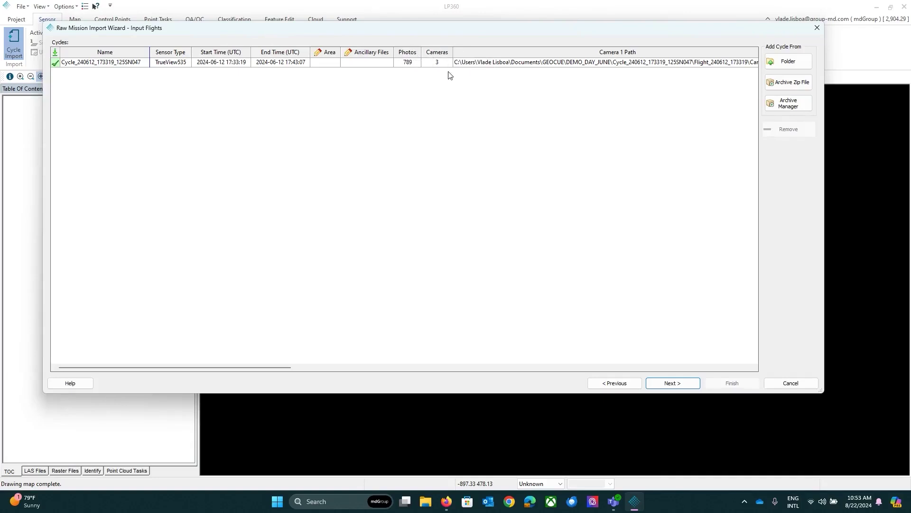
click(500, 64)
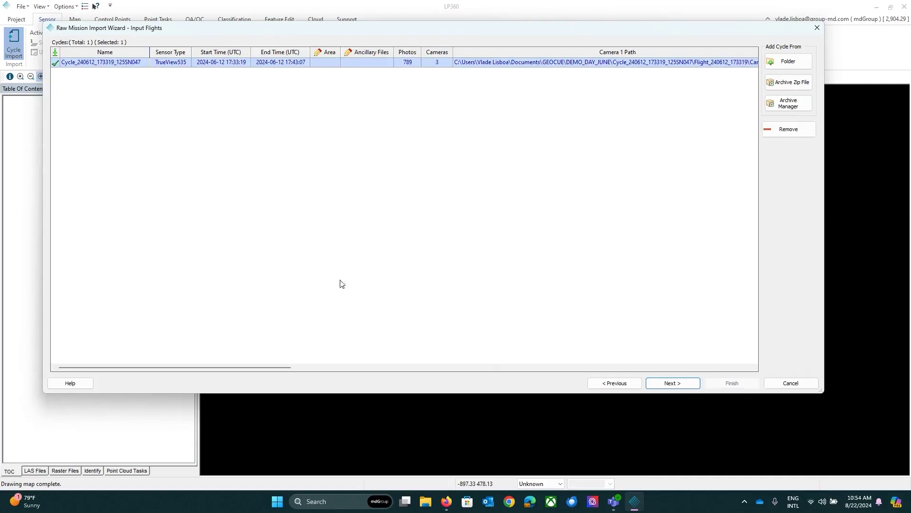
drag(268, 367, 230, 361)
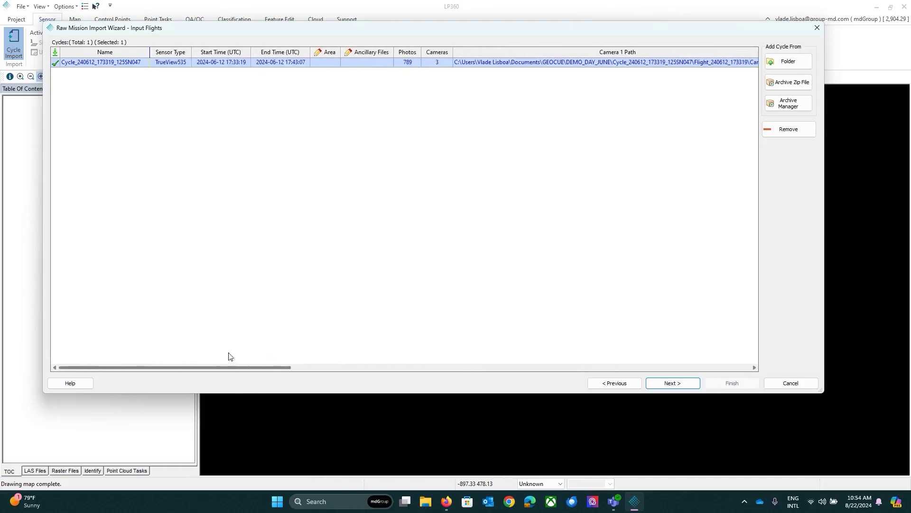
click(685, 383)
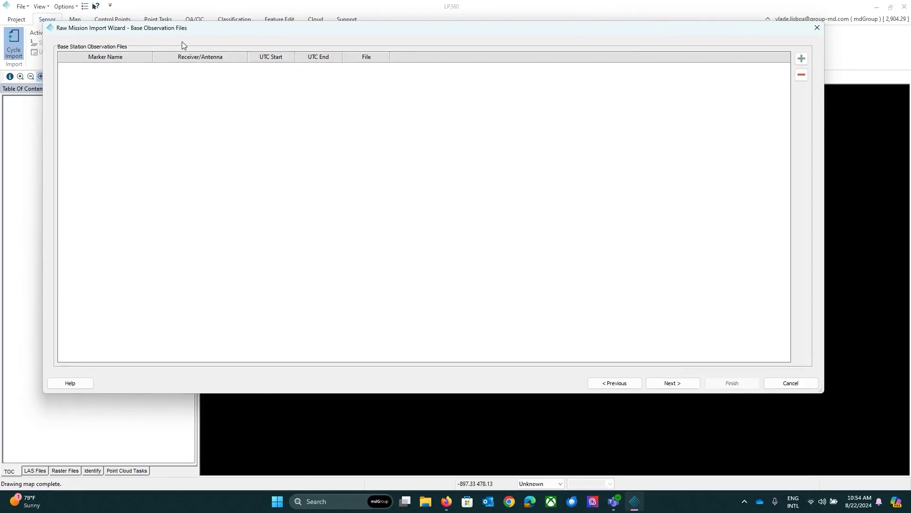
Add the base observation file Base_RINEX.24O from DEMO_DAY_JUNE\base and continue to the output project settings
click(801, 59)
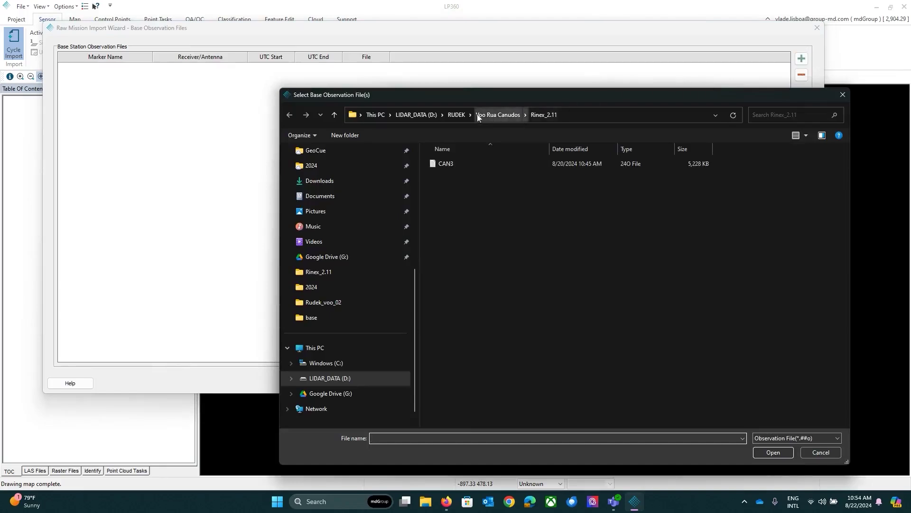
click(404, 115)
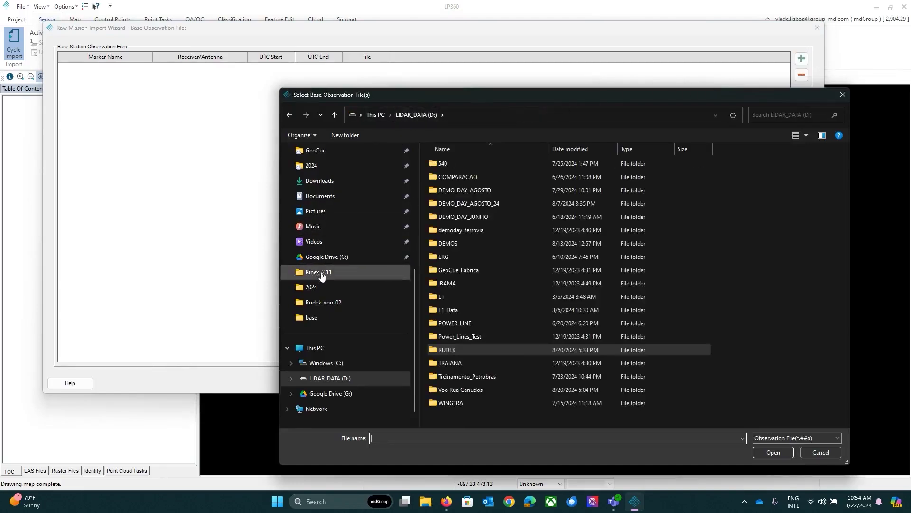
scroll(327, 247, up, 5)
click(331, 327)
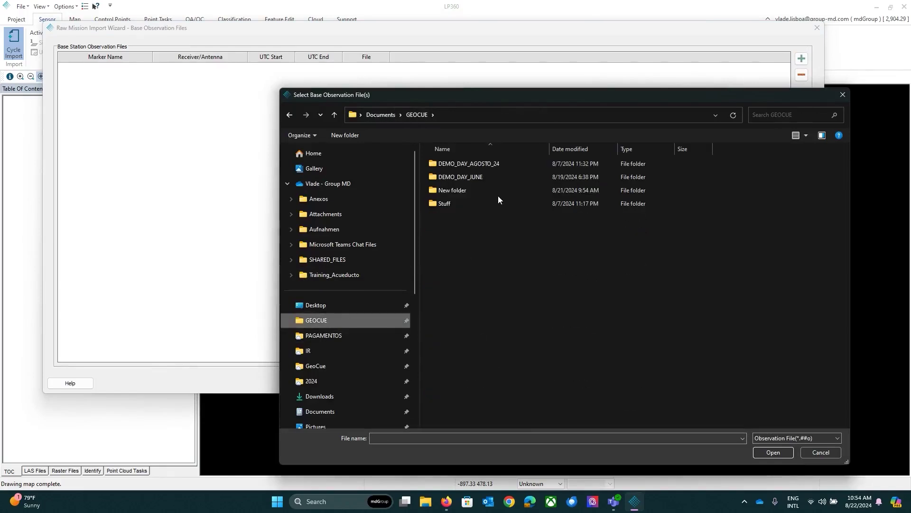
double_click(475, 176)
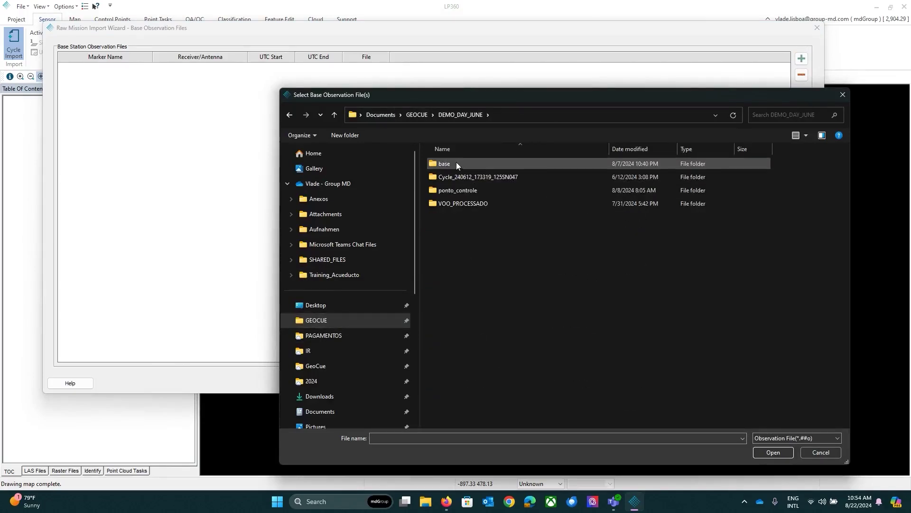
double_click(457, 162)
click(462, 177)
click(772, 451)
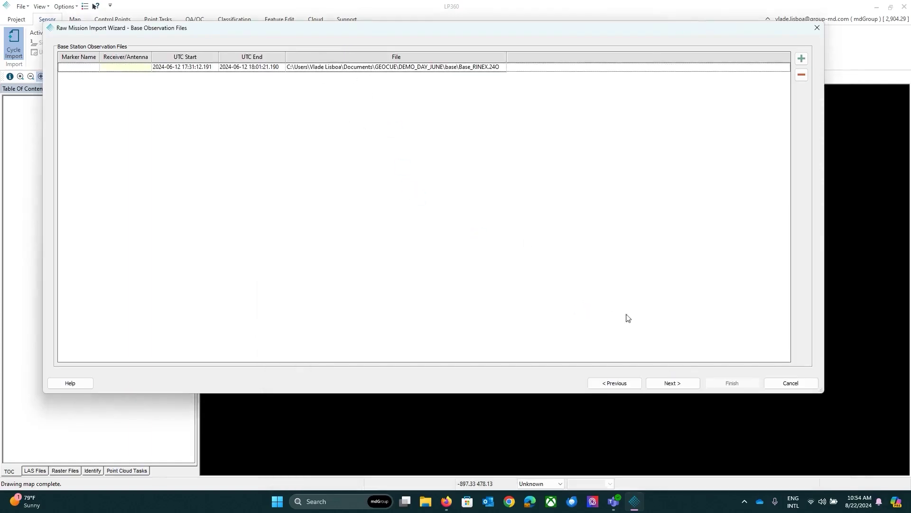
click(672, 382)
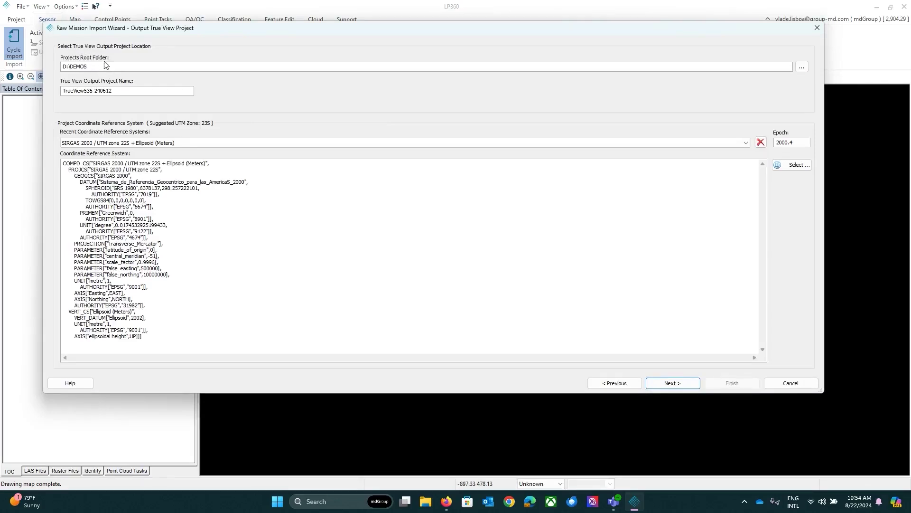
Create a folder PROCESSAMENTO_TUTORIAL_01 inside GEOCUE\DEMO_DAY_JUNE and set it as the projects root folder
click(802, 67)
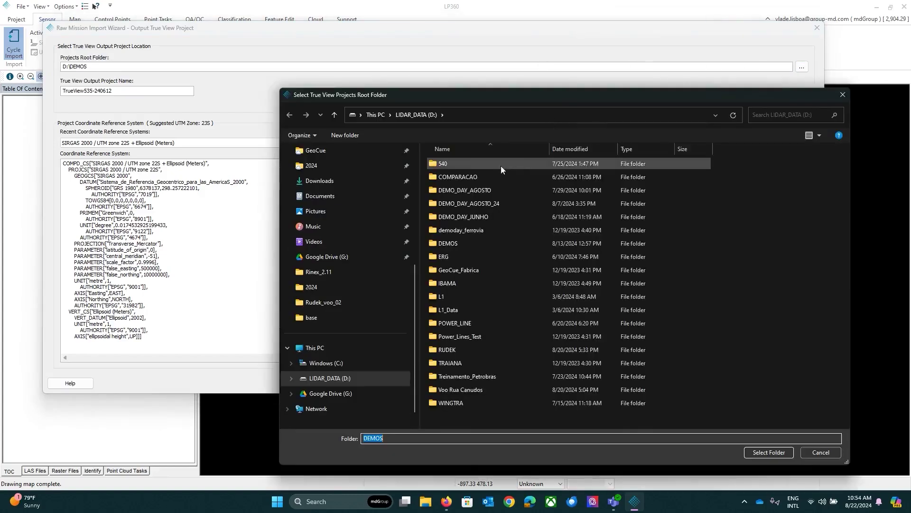
click(306, 305)
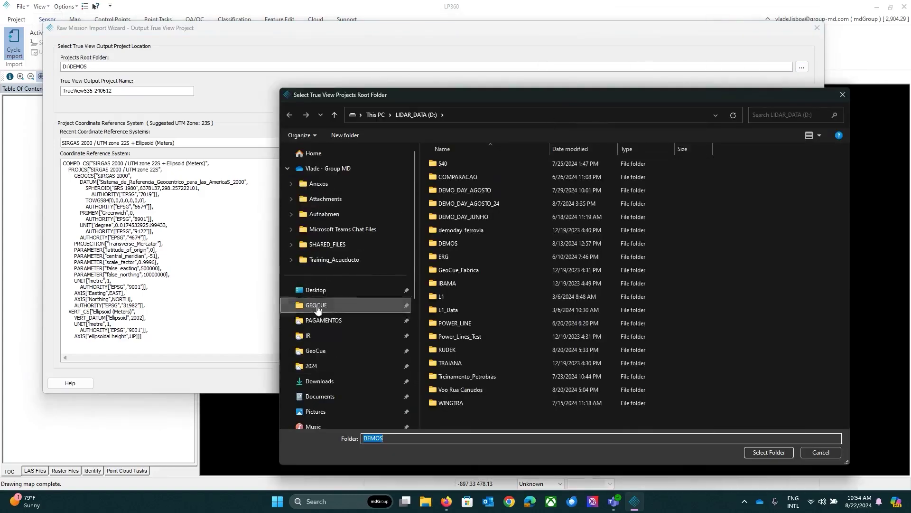
click(469, 179)
double_click(470, 179)
right_click(454, 256)
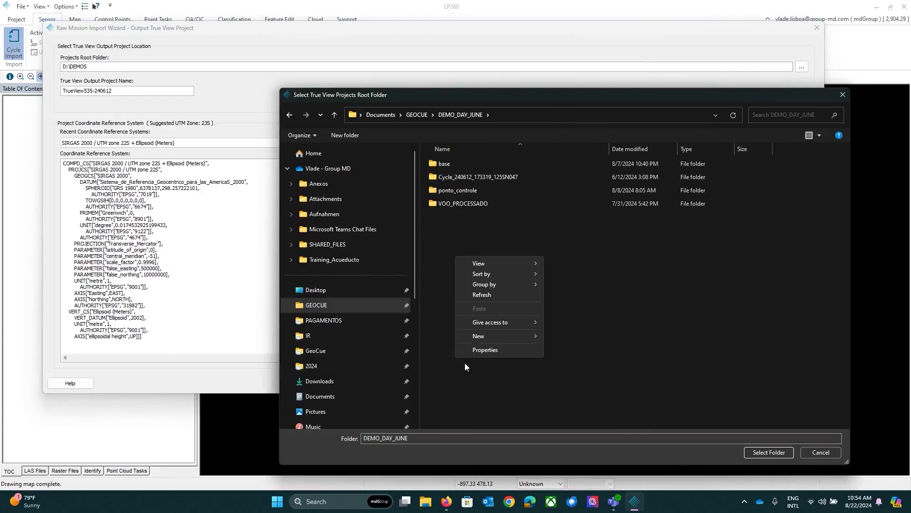
mouse_move(497, 339)
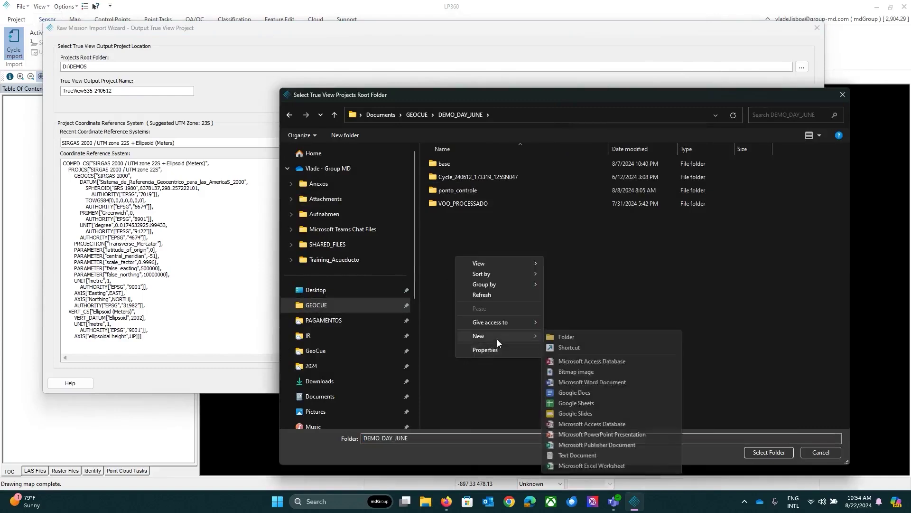
click(576, 337)
text(PROCESS)
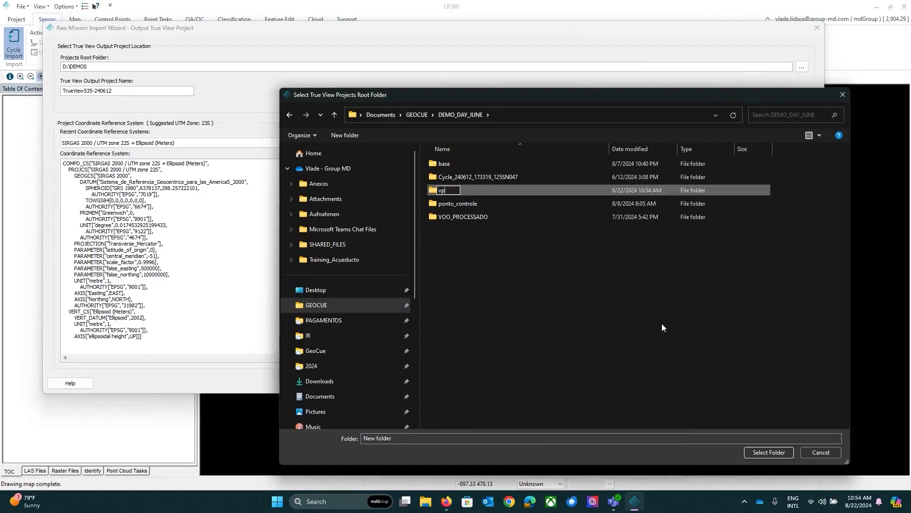
text(AMENTO_T)
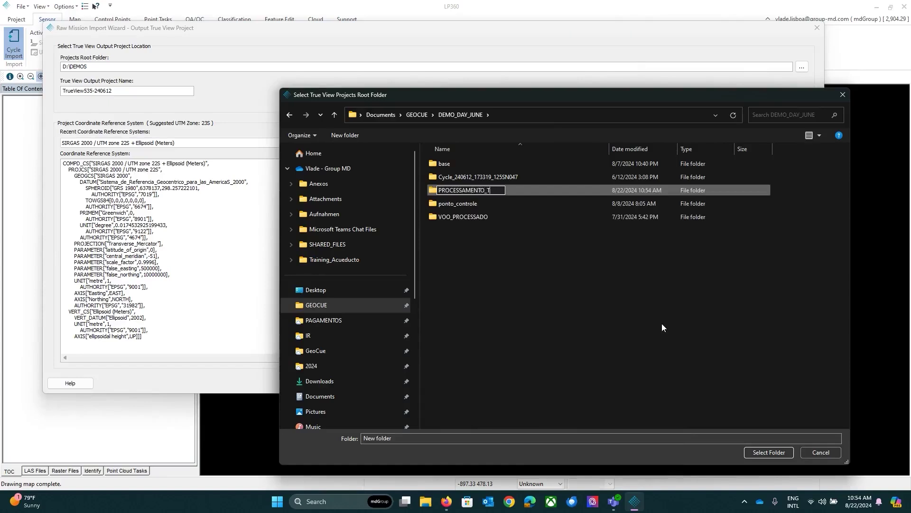
text(URORIAL_01)
key(Return)
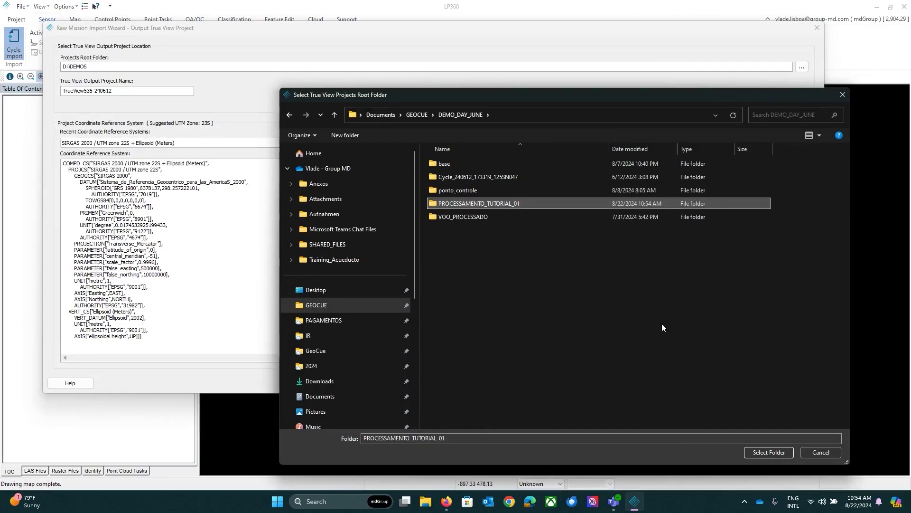
click(769, 453)
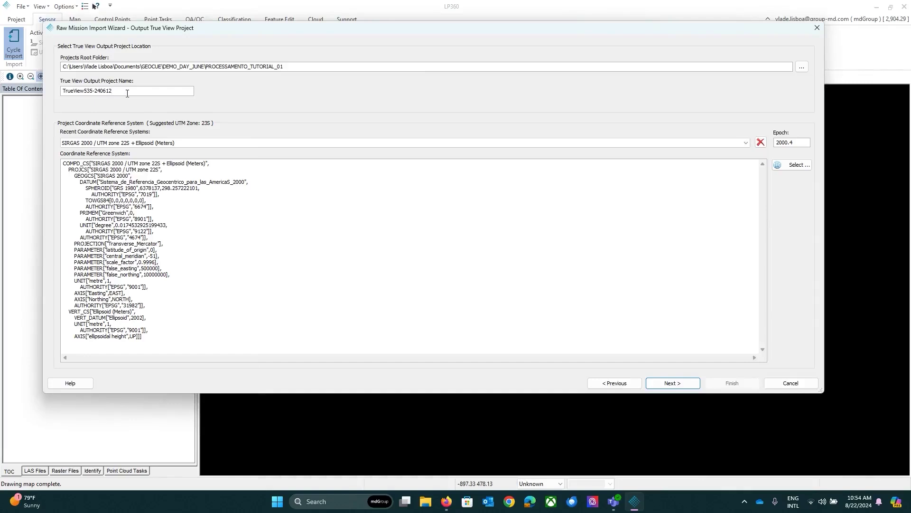
Name the True View output project TUTORIAL_01 and check the list of recent coordinate reference systems
drag(127, 94, 1, 85)
text(TUTORIAL_01)
click(190, 143)
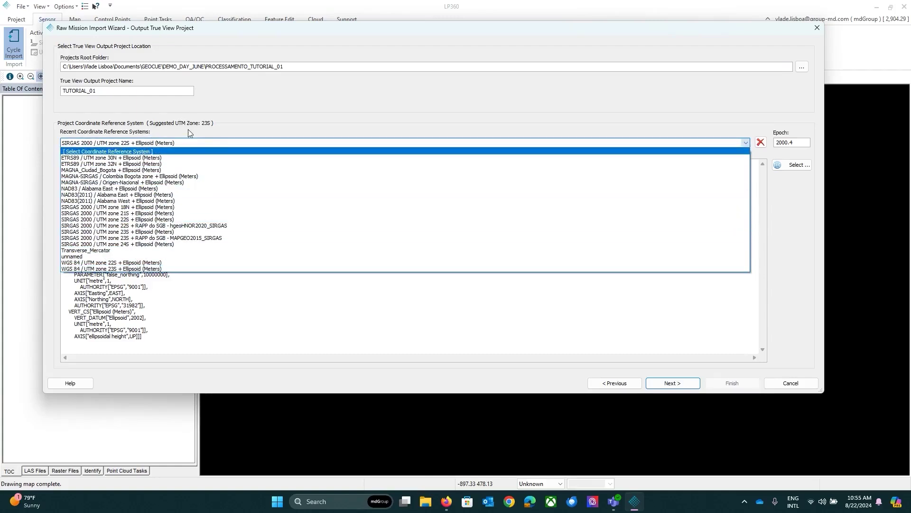
click(324, 108)
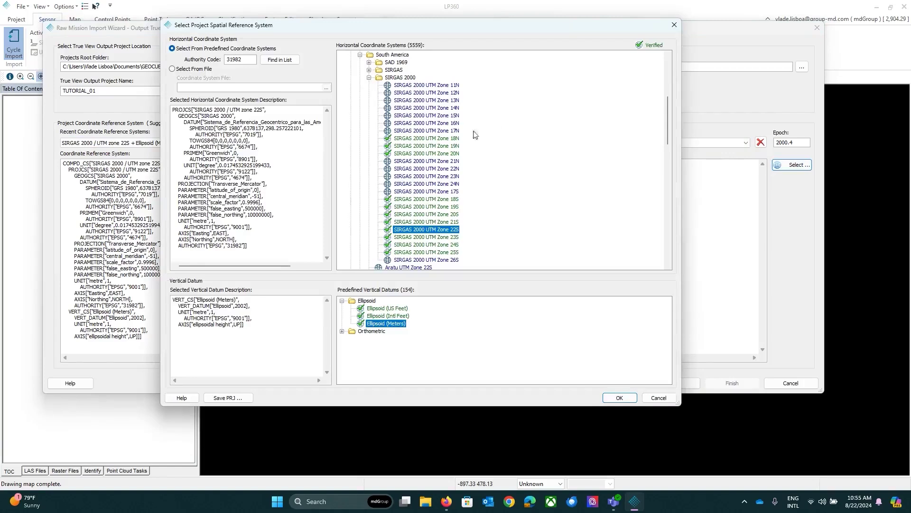
Select SIRGAS 2000 UTM Zone 23S from the South America UTM systems as the horizontal coordinate system
scroll(480, 132, up, 10)
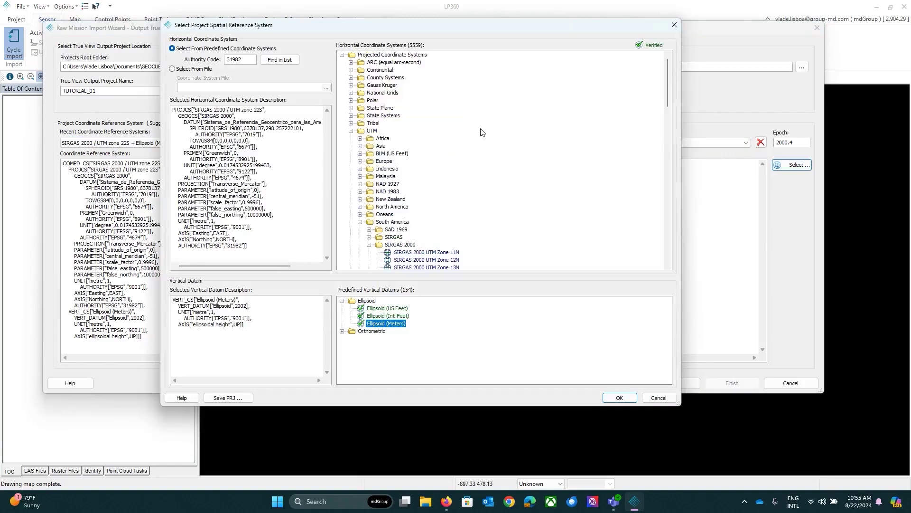
click(351, 131)
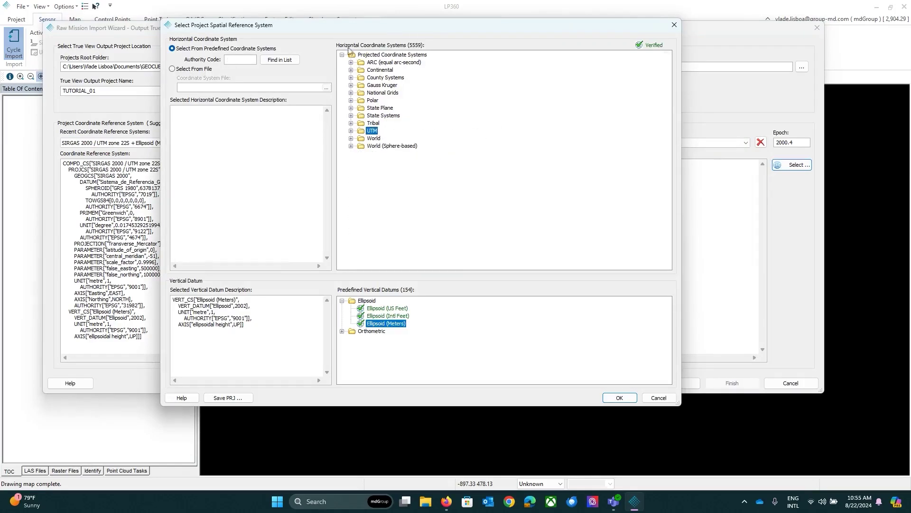
click(350, 130)
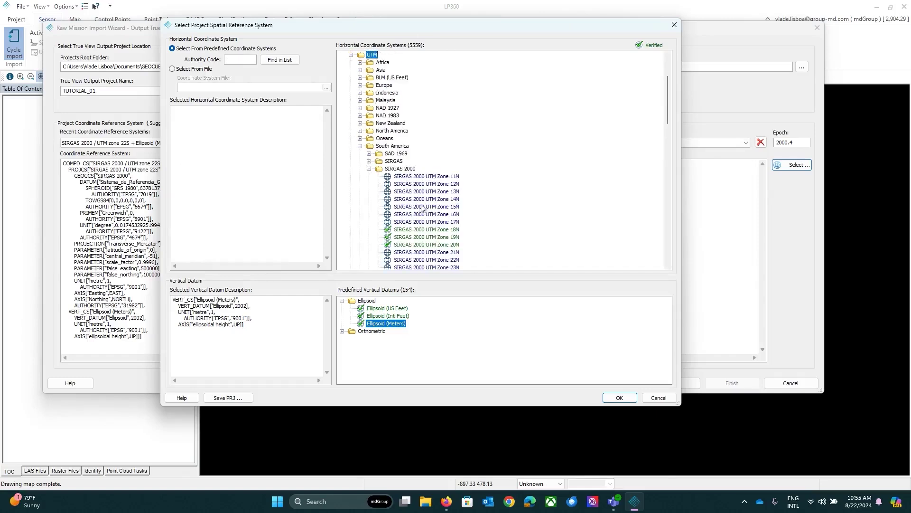
drag(455, 28, 540, 37)
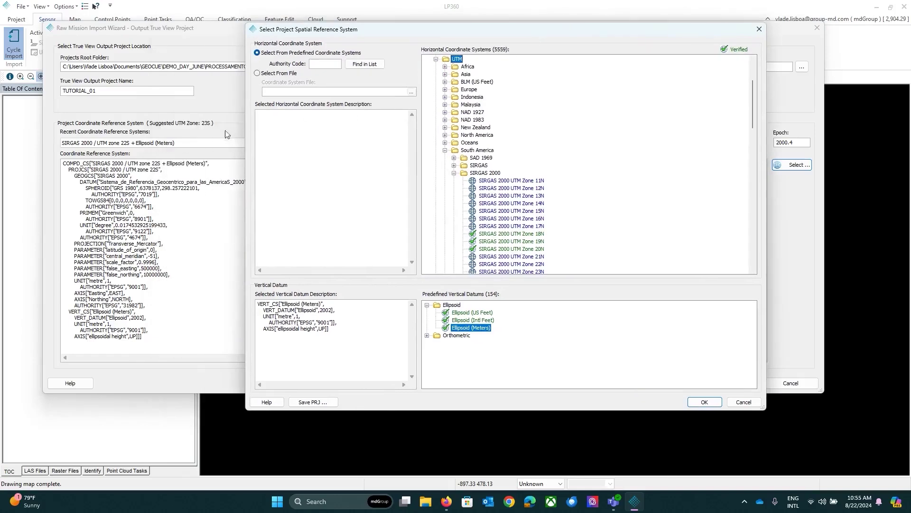
scroll(575, 240, down, 7)
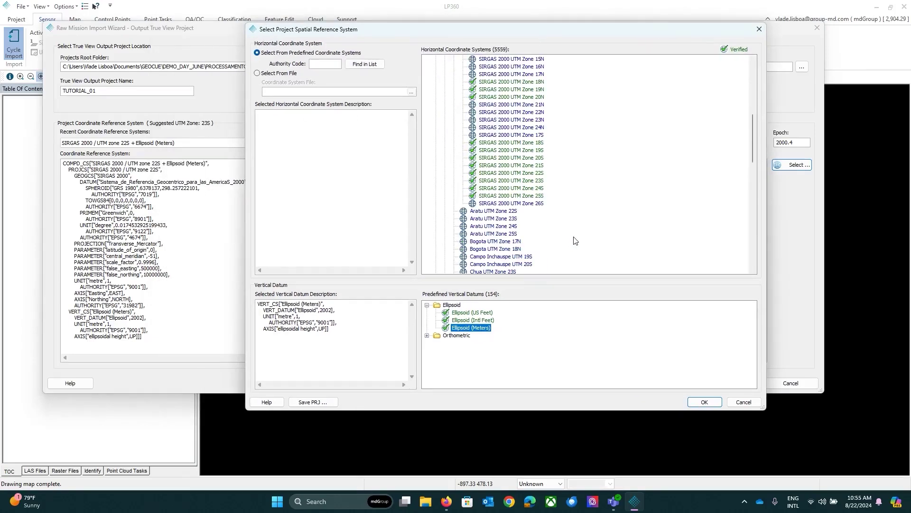
click(533, 181)
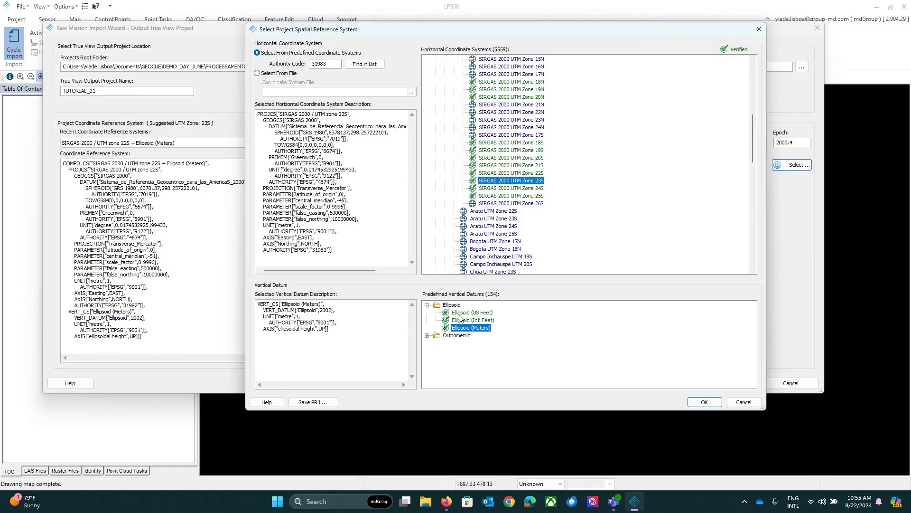
Try the Brazilian orthometric datum RAPP do SGB - hgeoHNOR2020_SIRGAS and return to Ellipsoid (Meters)
click(427, 335)
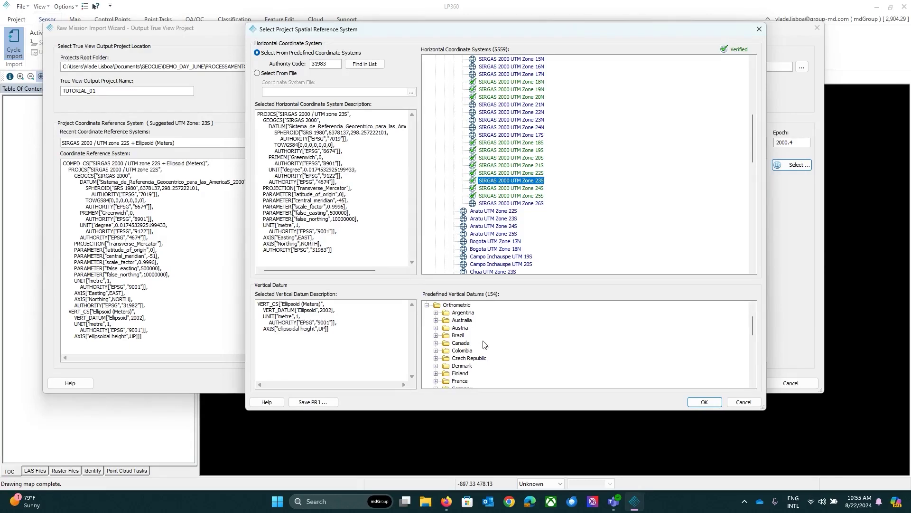
click(436, 336)
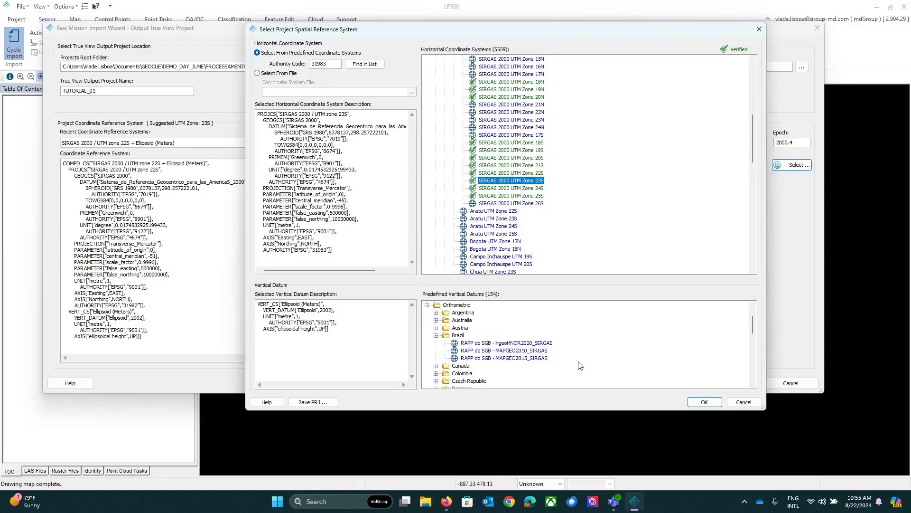
click(512, 342)
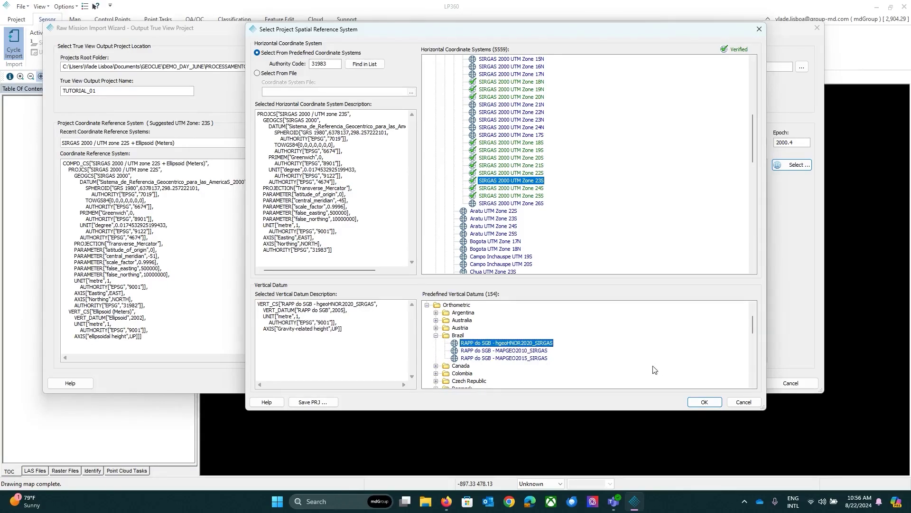
scroll(506, 343, up, 2)
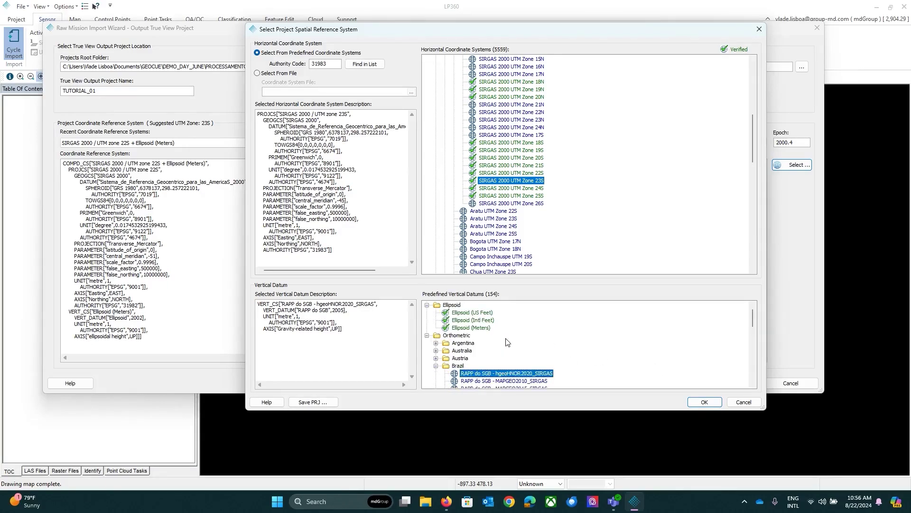
click(471, 328)
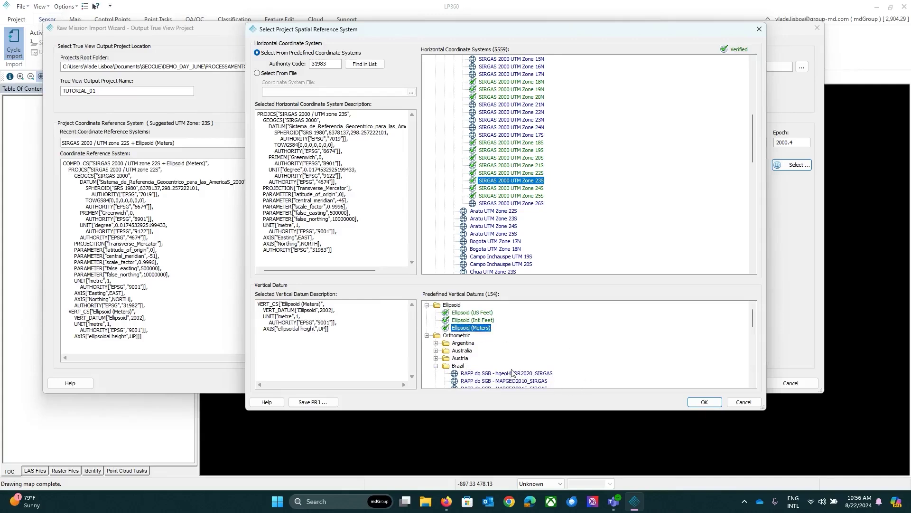
Accept the project reference system, and finish and confirm the import of the queued cycle into the new project
click(705, 402)
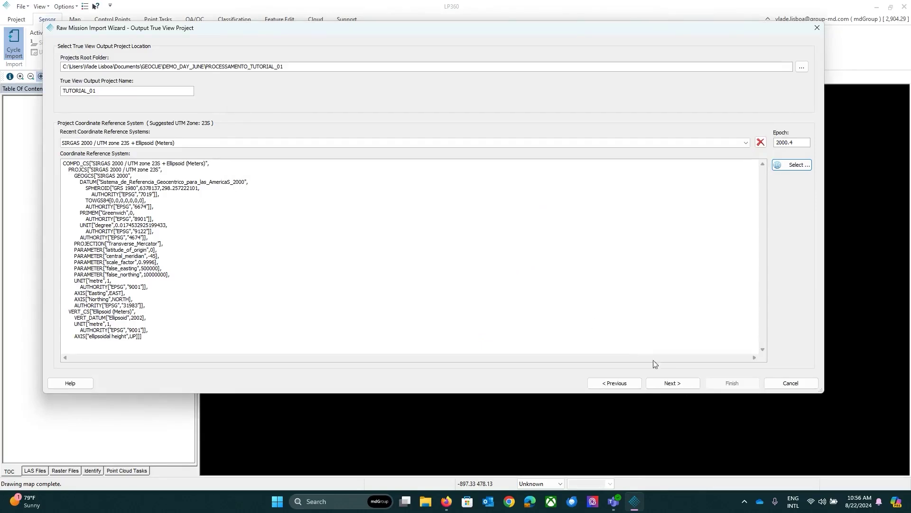
click(674, 382)
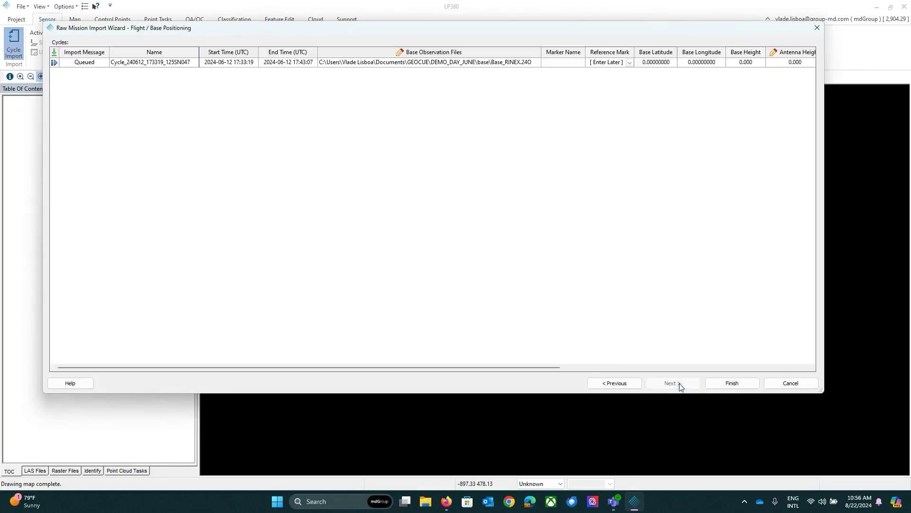
click(732, 383)
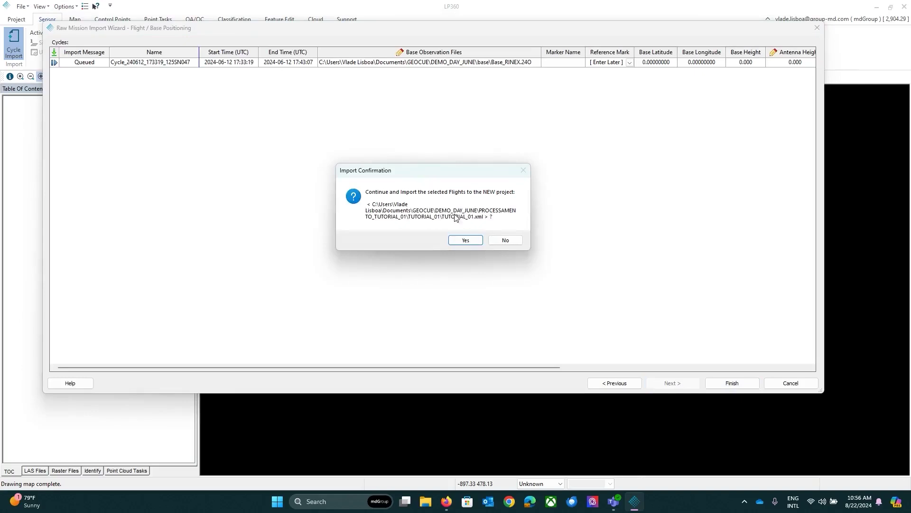
click(466, 241)
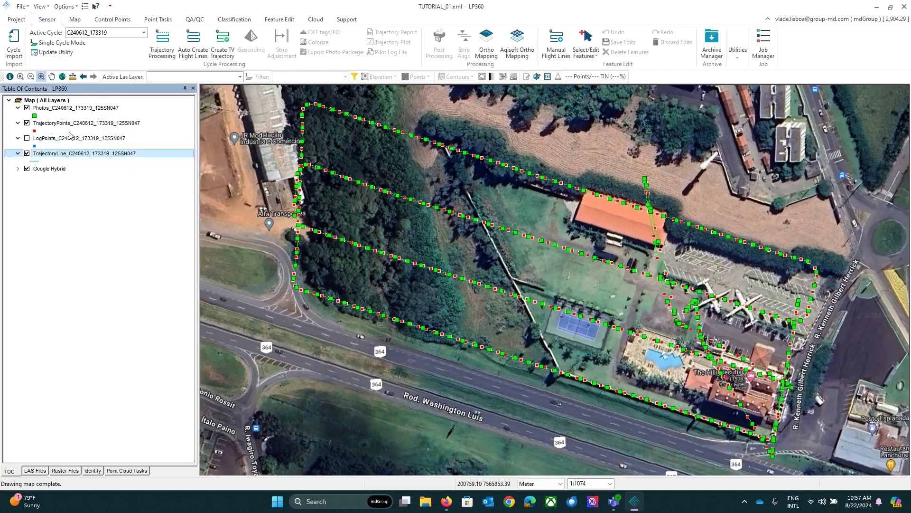
Inspect the photo points on the map and open the Photos layer in Feature Analyst, enlarging its window
click(72, 109)
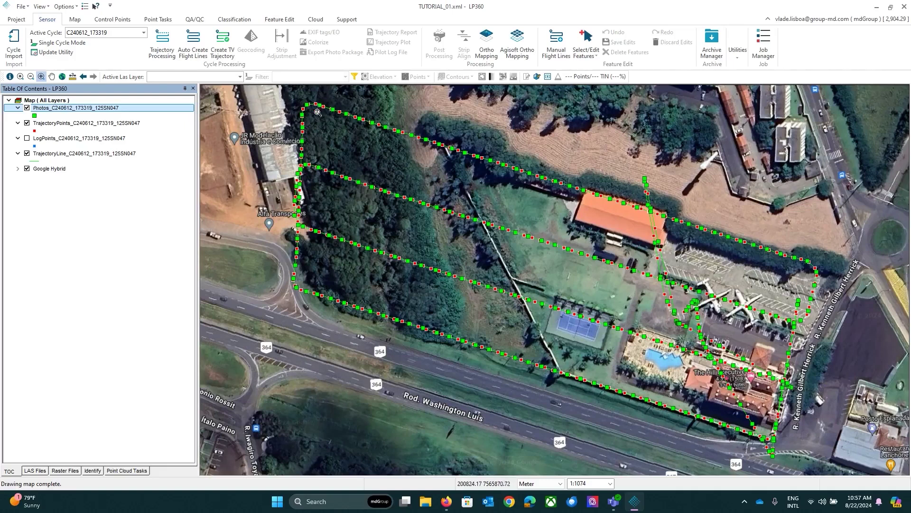
click(341, 116)
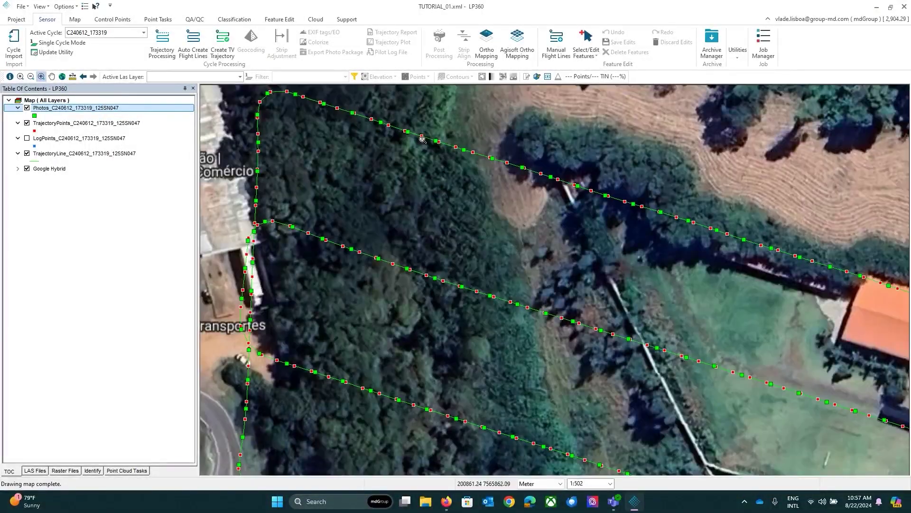
click(419, 134)
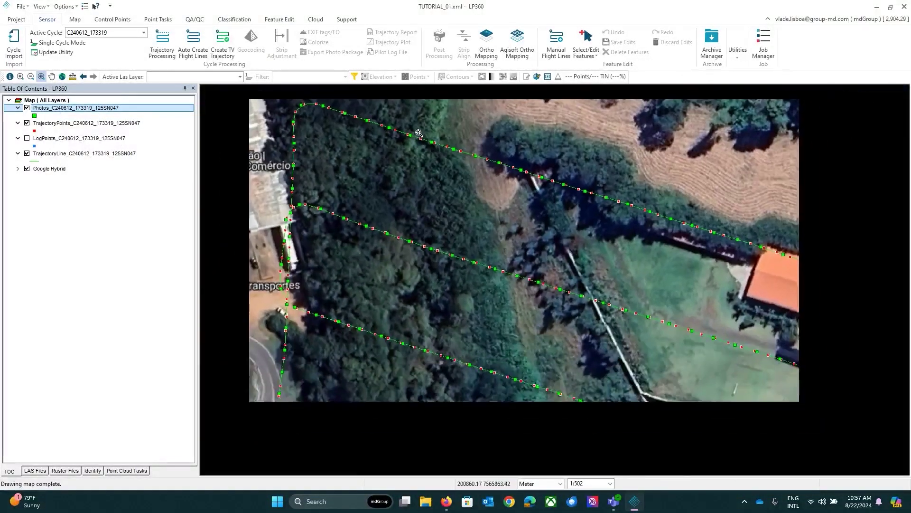
scroll(451, 171, down, 1)
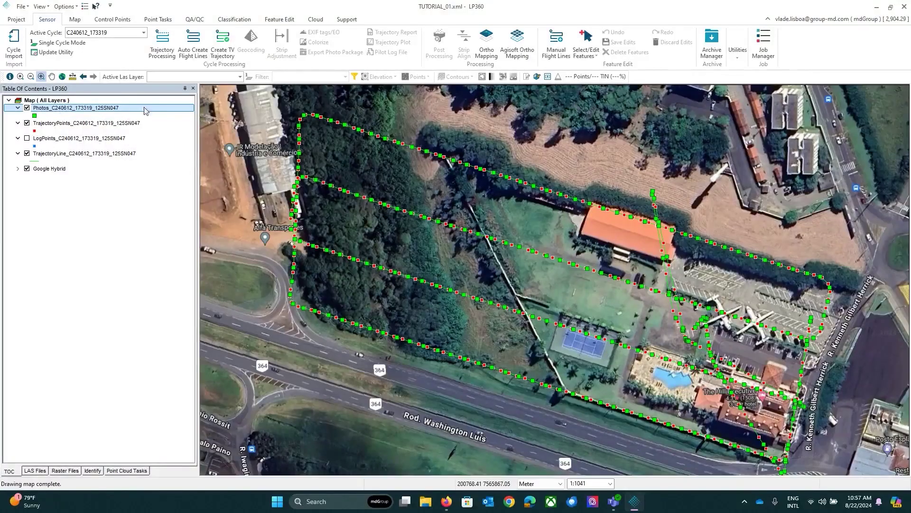
right_click(157, 113)
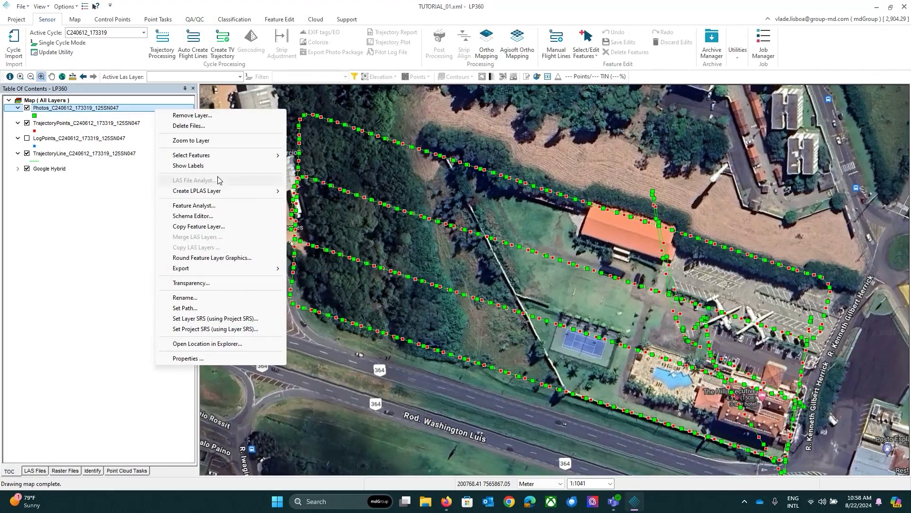
click(229, 211)
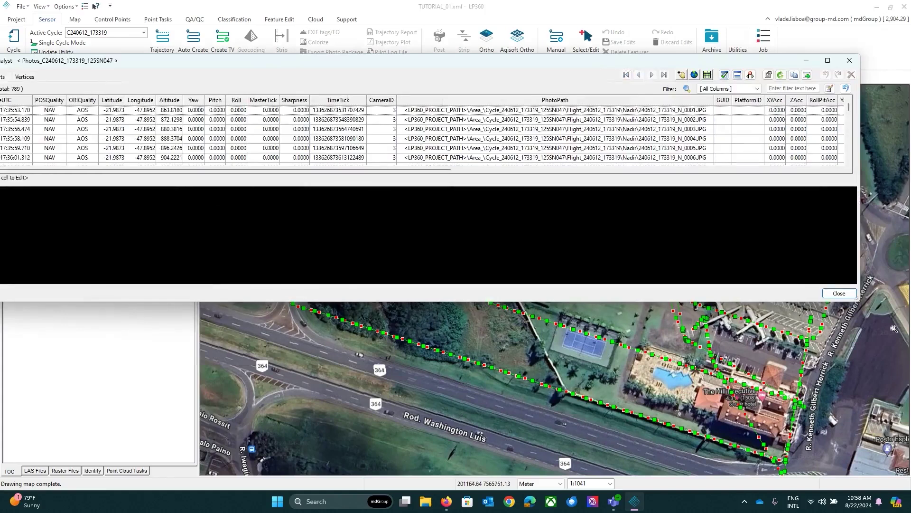
drag(855, 298, 867, 488)
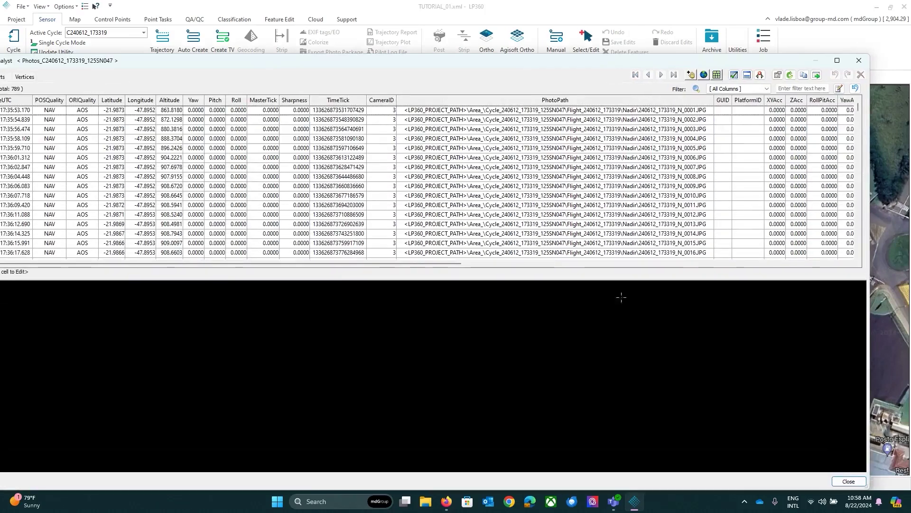
Preview the nadir images by stepping through the photo records from 0004 to 0013, and close Feature Analyst
click(197, 137)
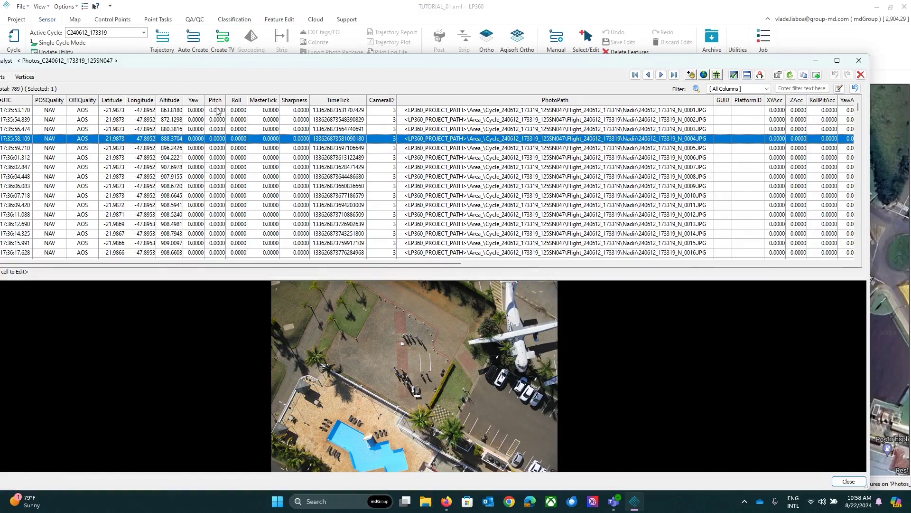
key(Down)
key(Down)
key(Down)
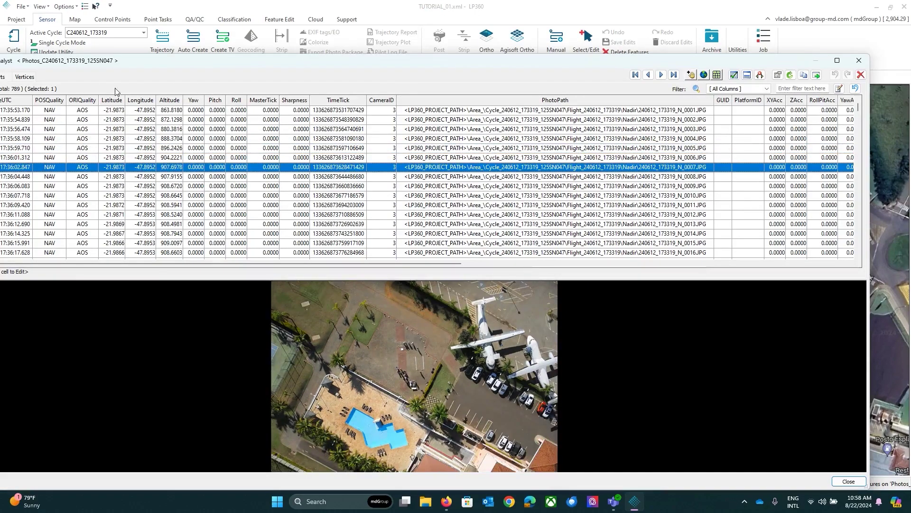
click(161, 196)
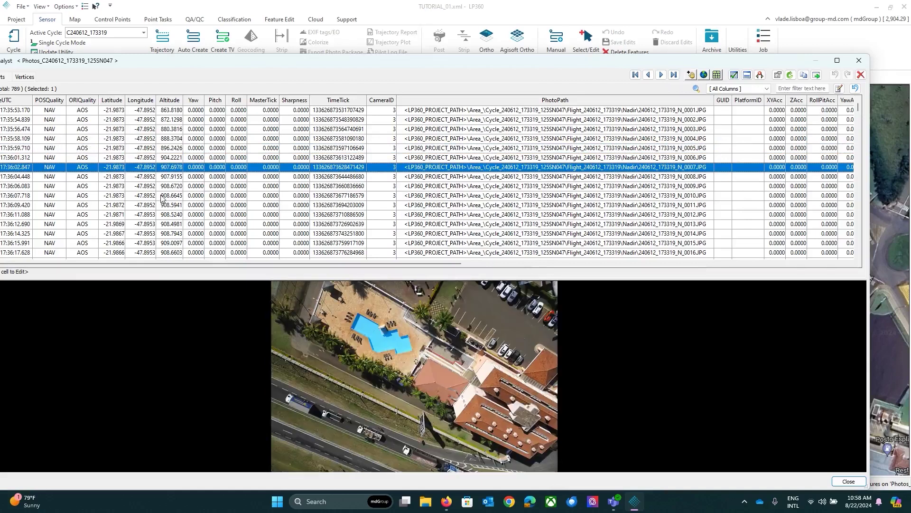
key(Down)
key(Down)
key(Down)
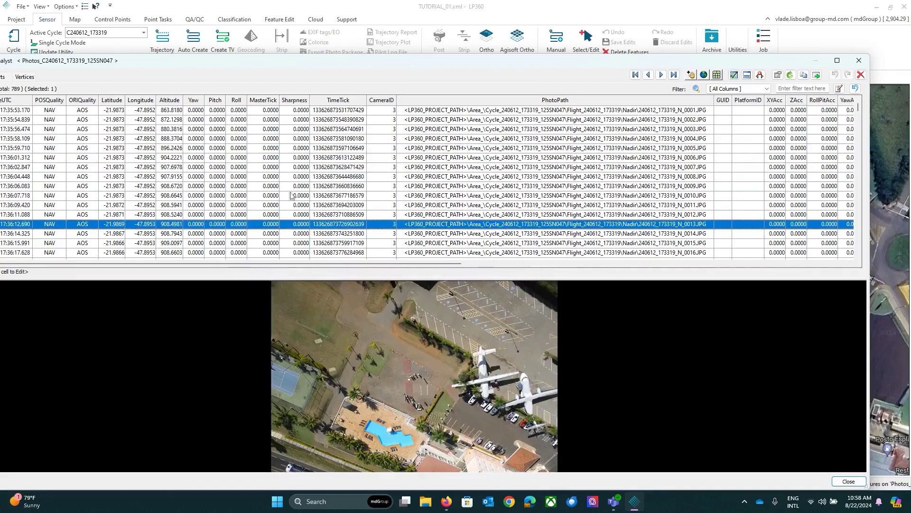
click(863, 63)
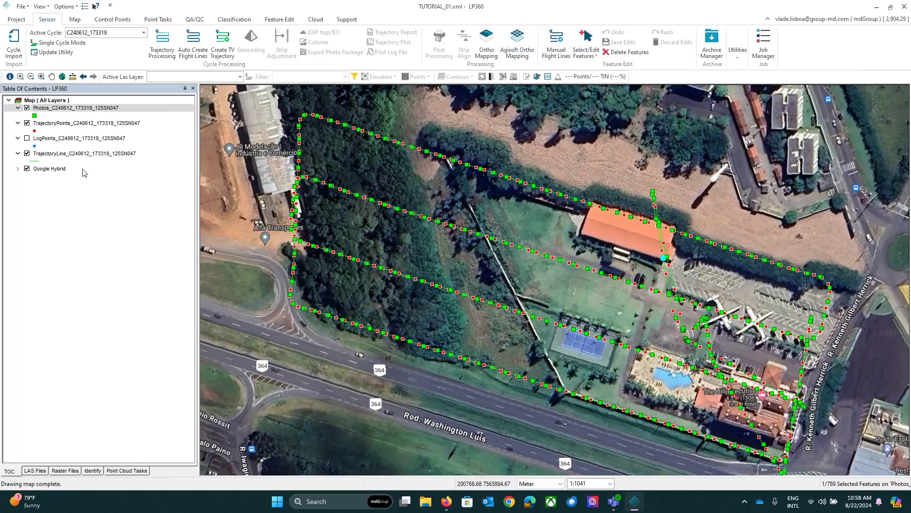
Hide the Photos layer on the map and make the TrajectoryPoints layer the selected one
click(74, 125)
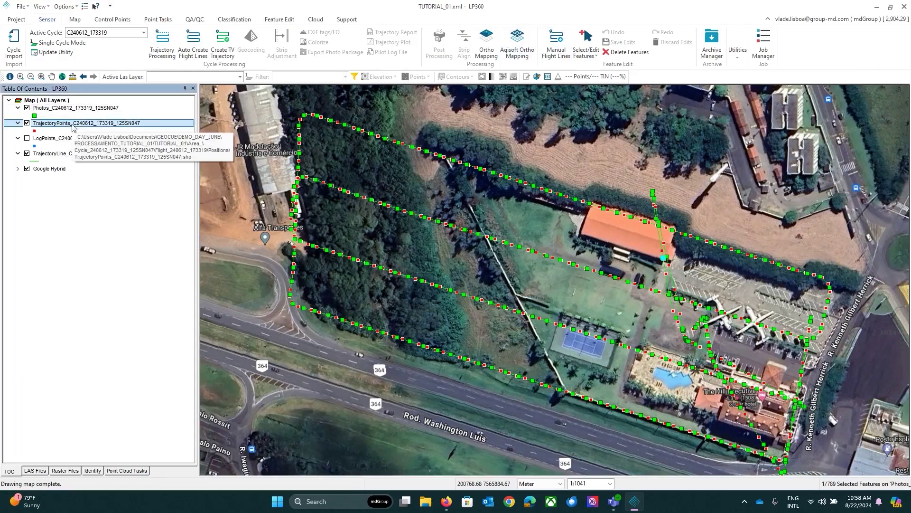
click(27, 109)
click(27, 108)
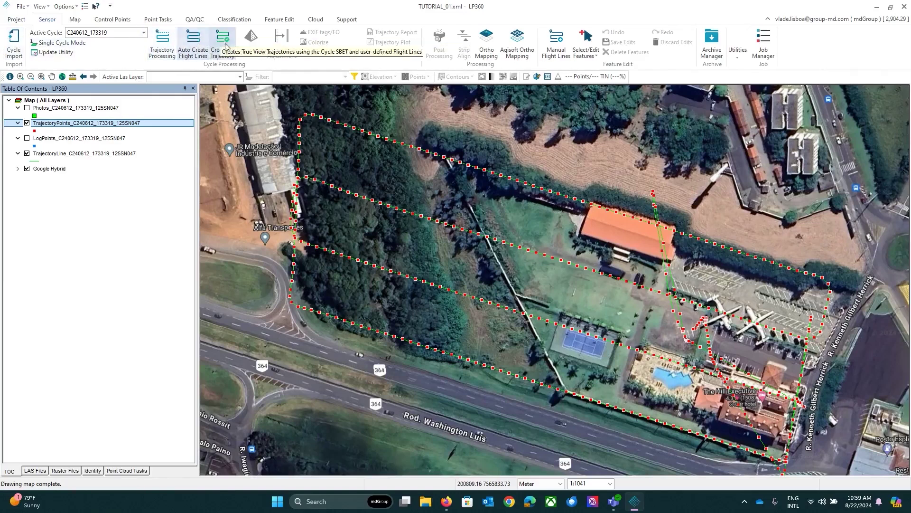
Start Trajectory Processing for cycle C240612_173319 in Single Base mode and continue to the base station settings
click(166, 46)
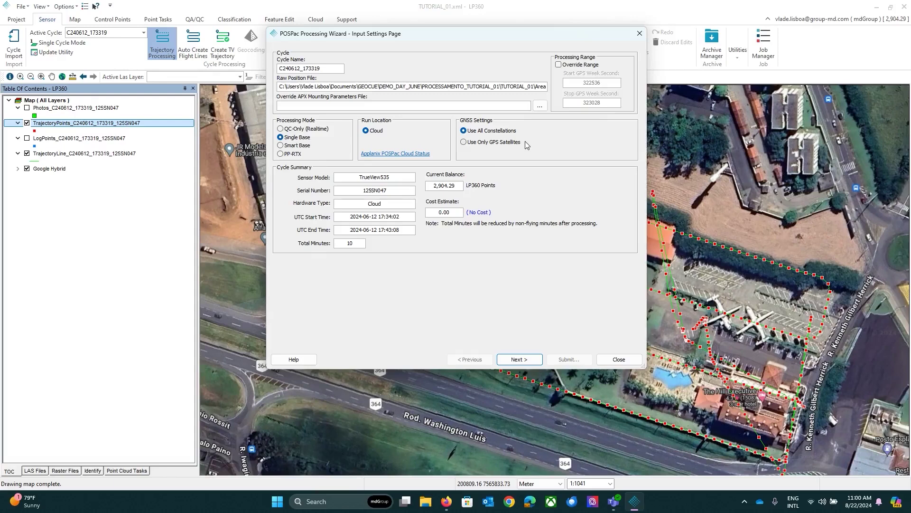
click(280, 155)
click(301, 158)
click(296, 137)
click(513, 360)
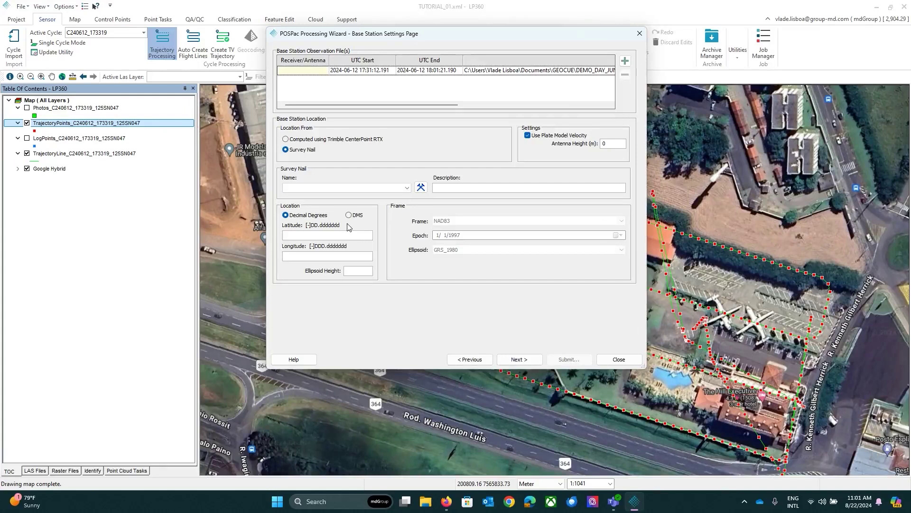
Switch to Chrome, search for "ppp ibge", and open the data processing page (Processar os dados) of the IBGE-PPP service
click(508, 500)
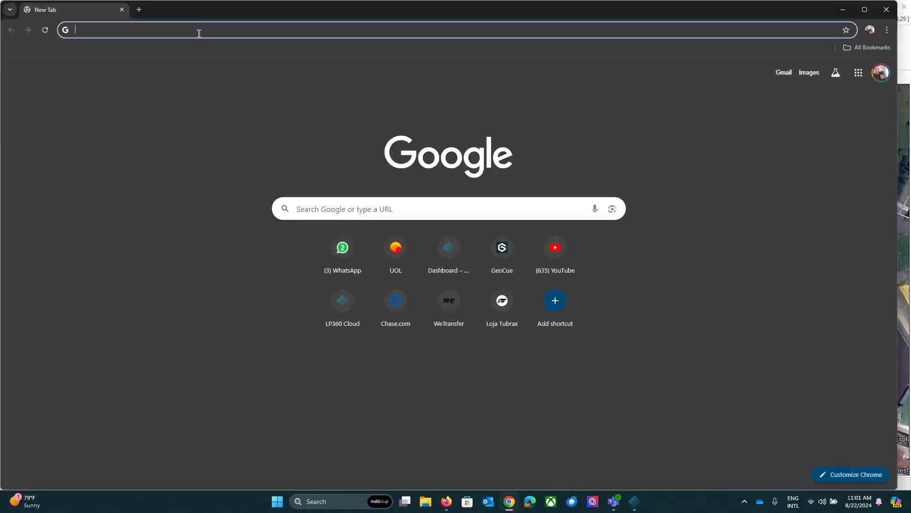
click(196, 30)
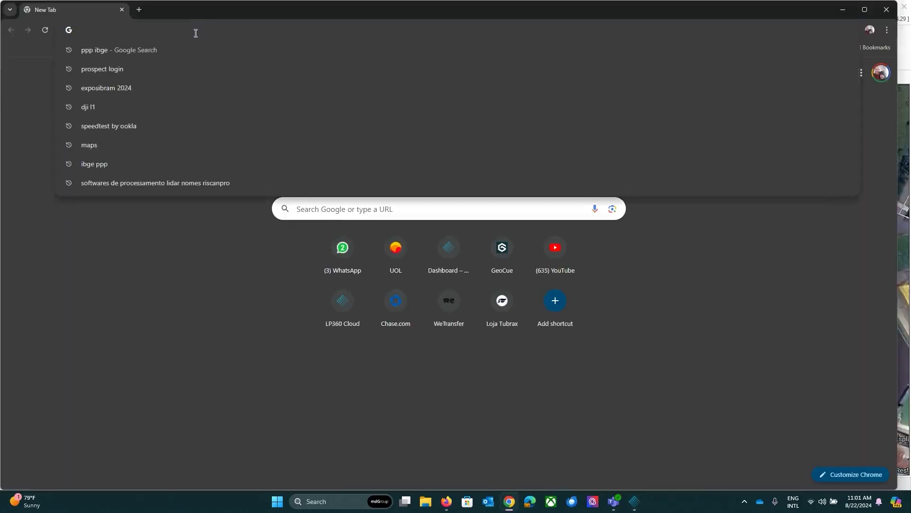
text(ppp)
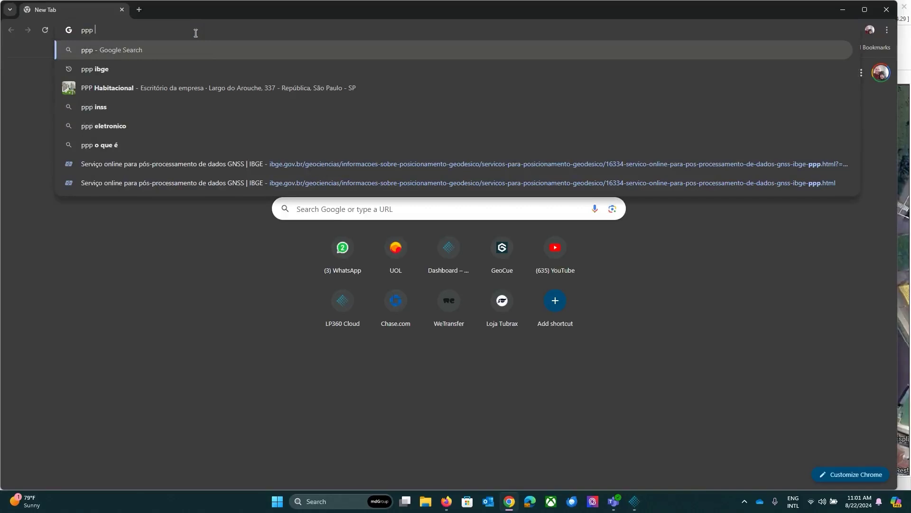
click(115, 66)
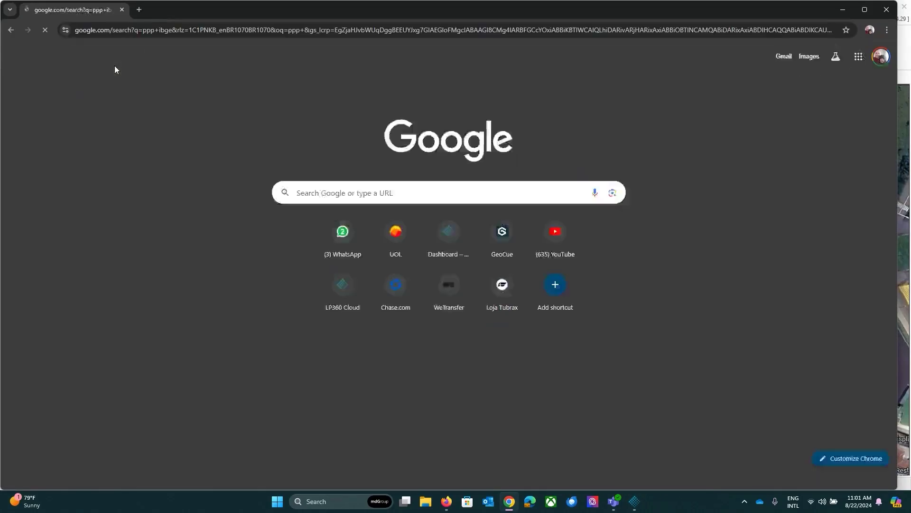
click(217, 146)
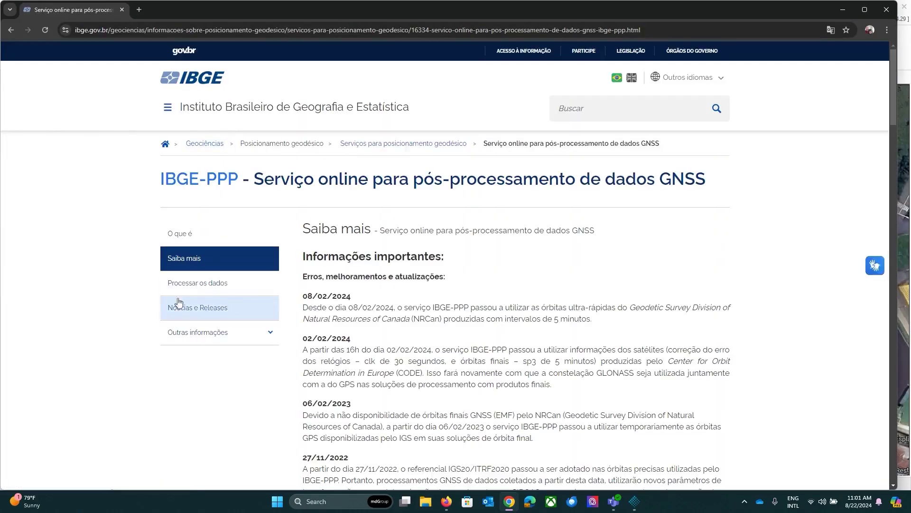
click(208, 290)
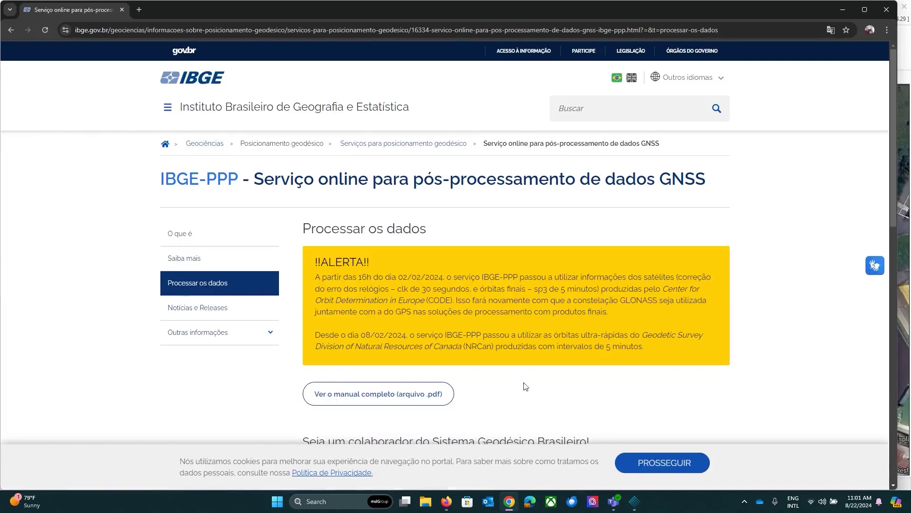
Load Base_RINEX.24O into the static IBGE-PPP form, review its antenna height and e-mail fields, and close the browser without submitting
scroll(534, 380, down, 5)
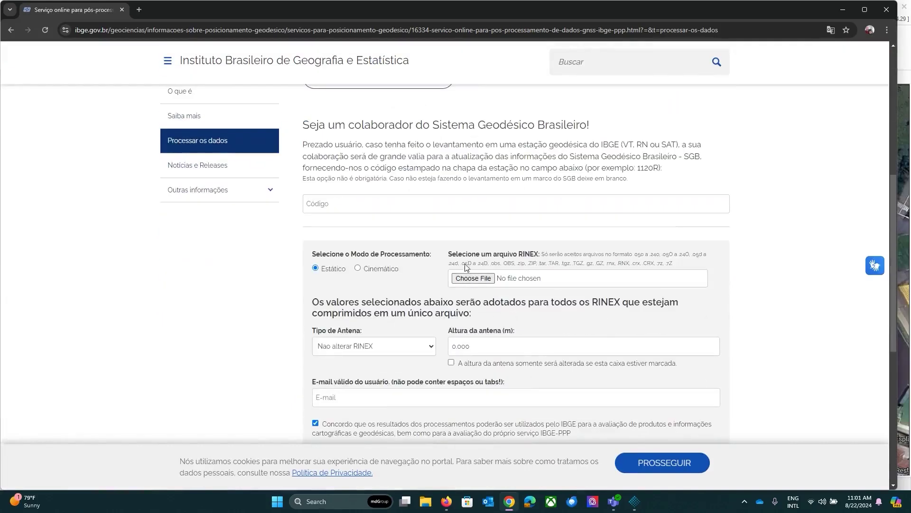
click(475, 279)
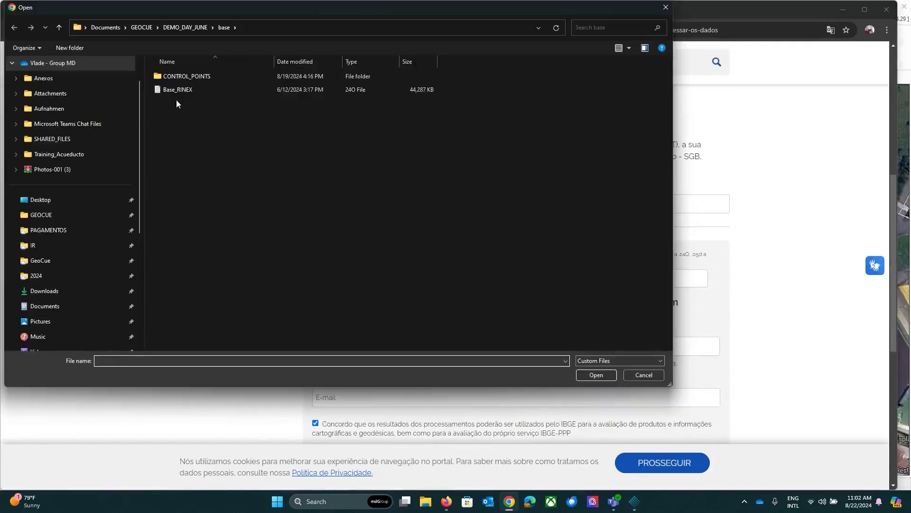
double_click(177, 97)
double_click(465, 346)
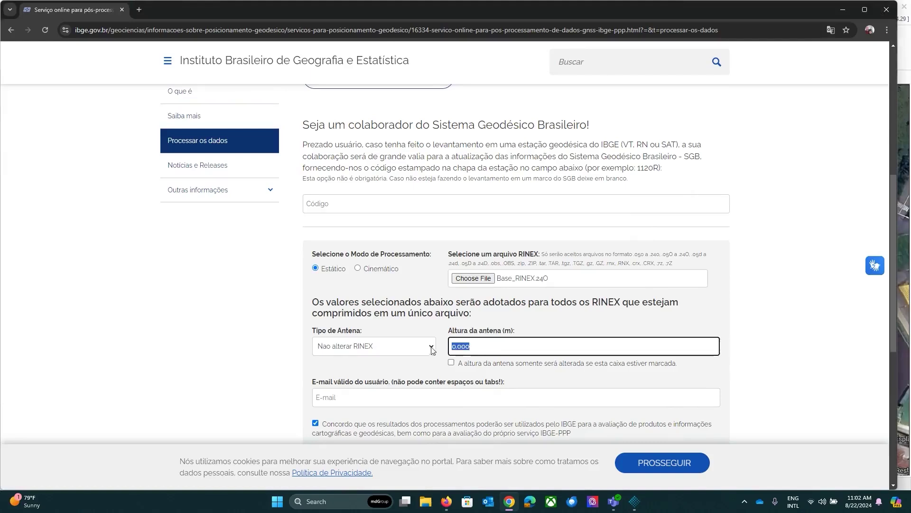
click(347, 397)
scroll(700, 366, down, 3)
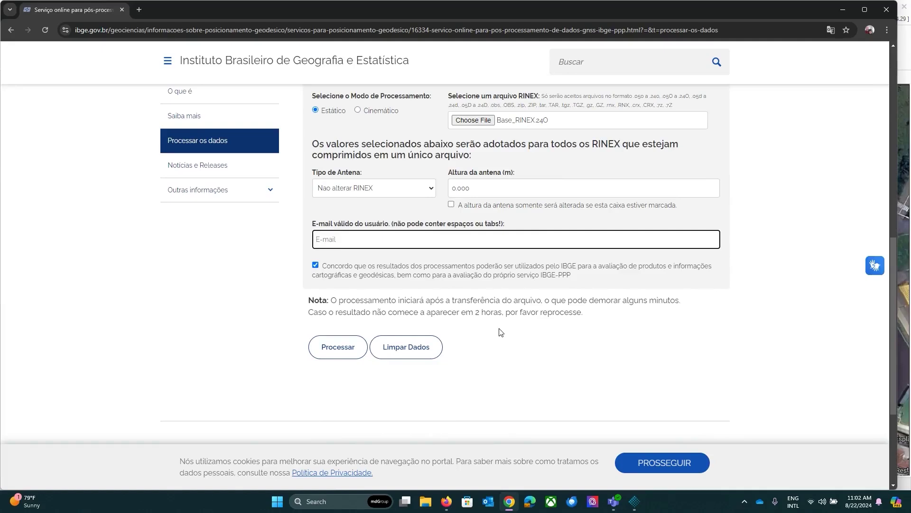
click(892, 13)
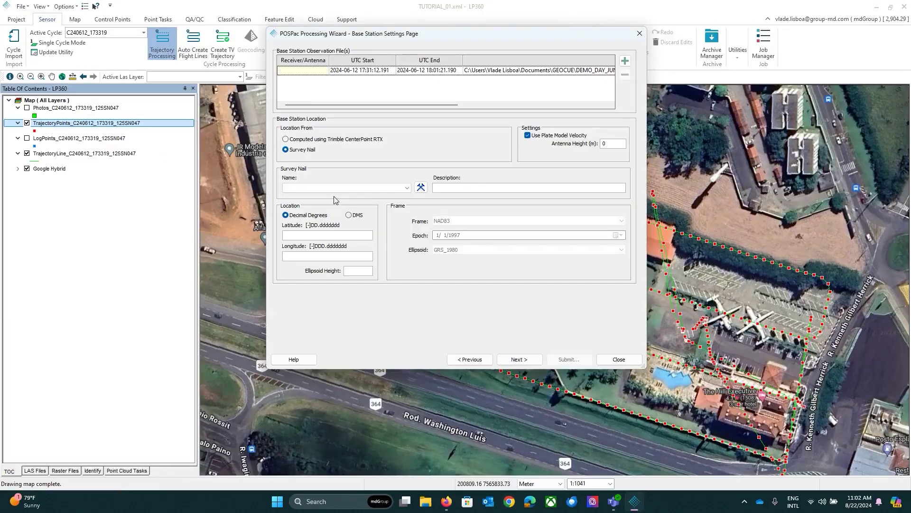
Start adding a survey nail with the SIRGAS2000 frame, look over its name and coordinate fields, and cancel it
click(420, 189)
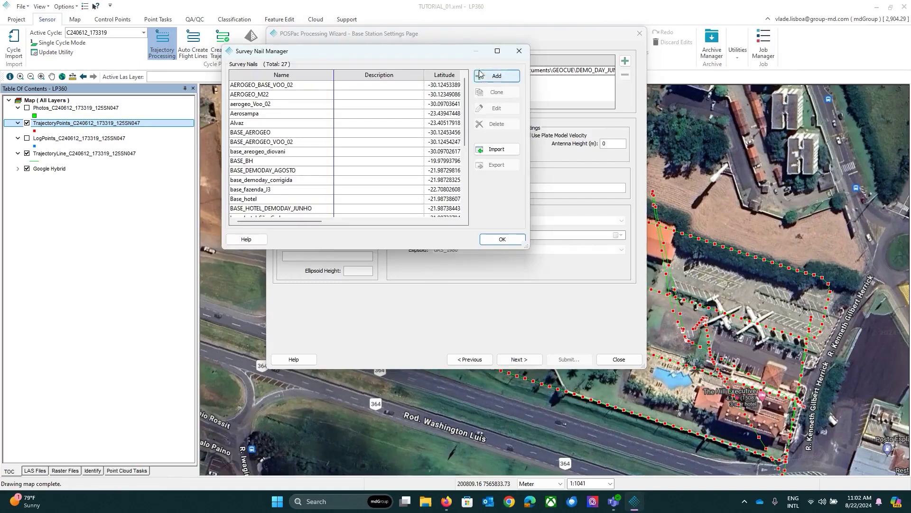
click(495, 81)
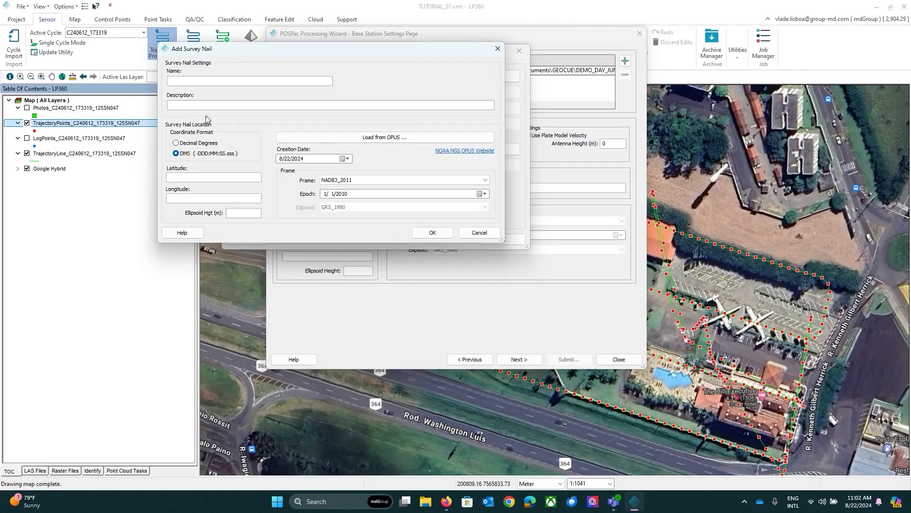
click(189, 178)
click(198, 199)
click(186, 81)
click(353, 184)
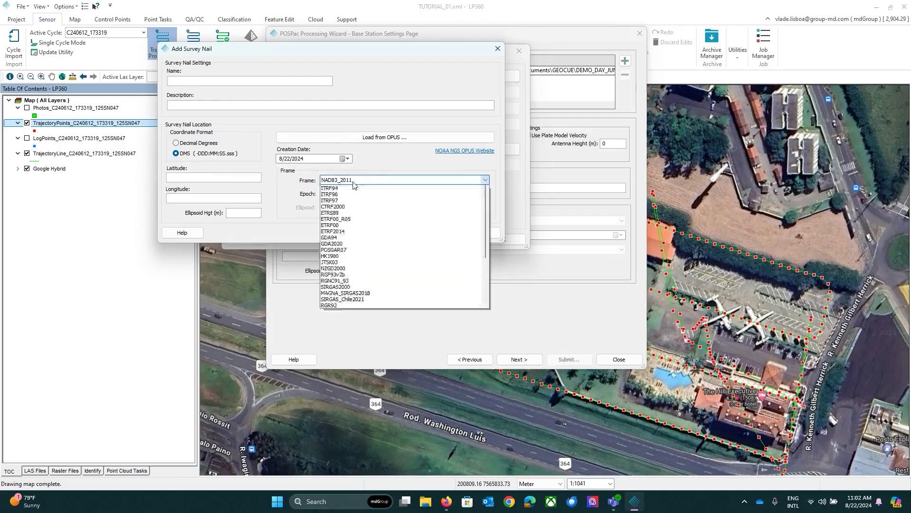
scroll(361, 302, down, 1)
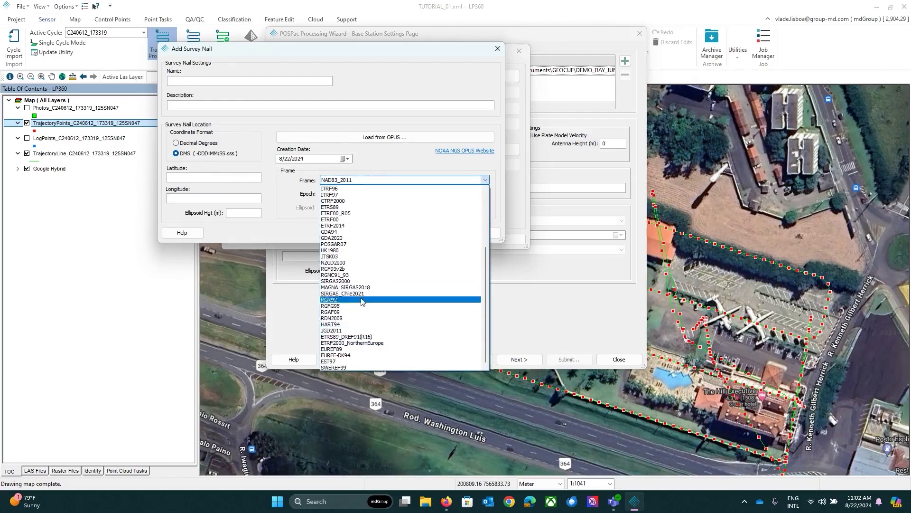
click(357, 281)
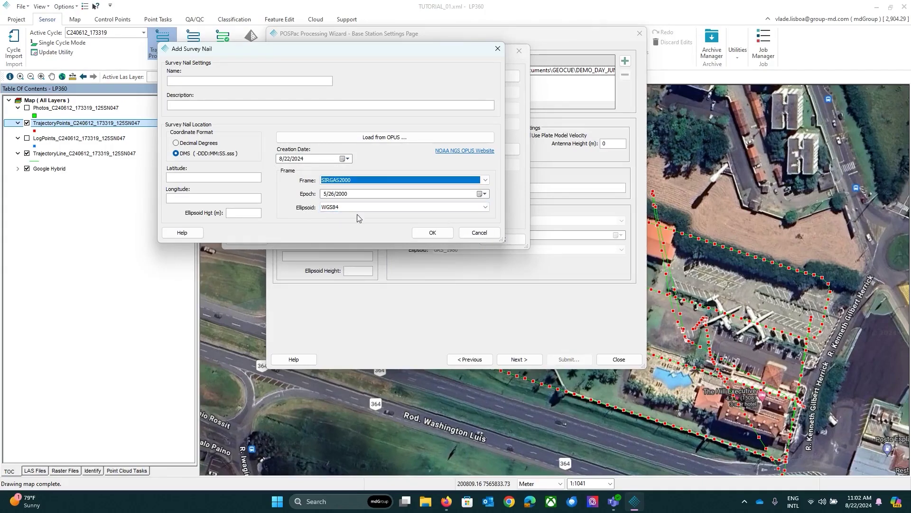
click(486, 235)
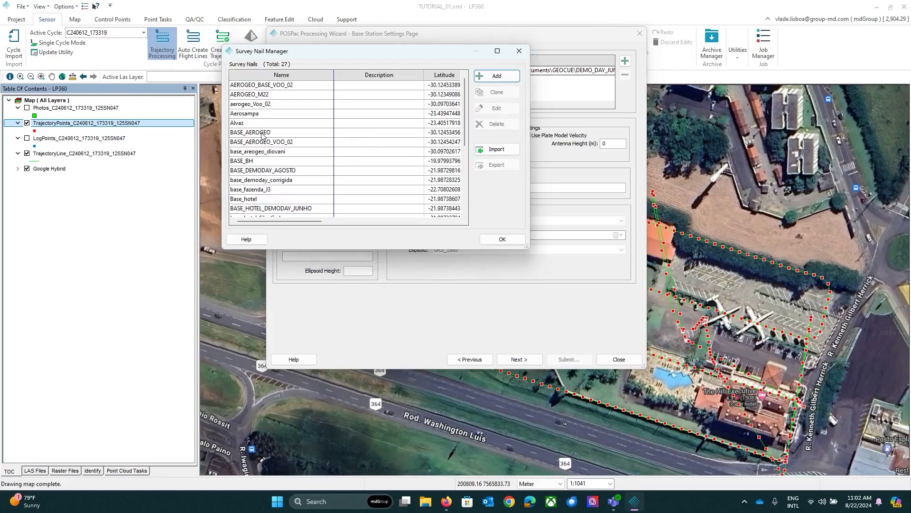
Look through the stored survey nails, choose BASE_HOTEL_DEMODAY_JUNHO as the base station location, and continue to the review page
click(250, 114)
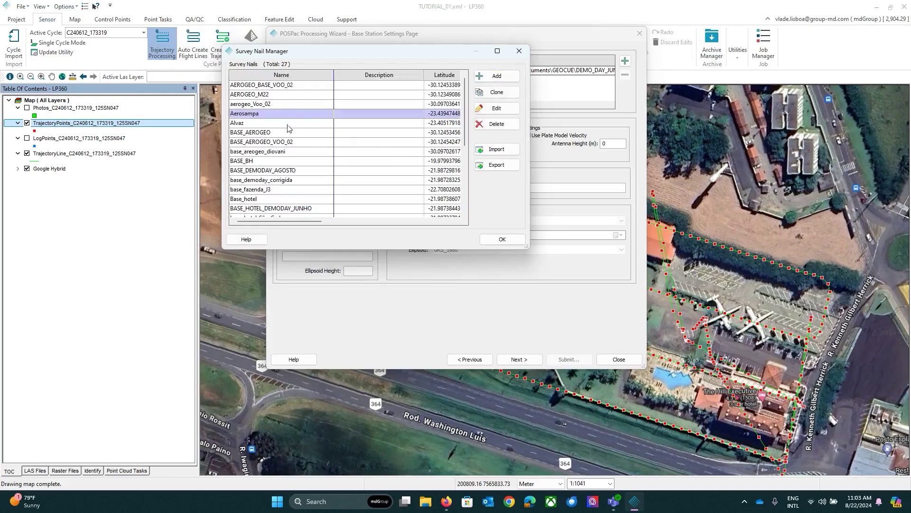
scroll(288, 129, down, 5)
scroll(289, 133, up, 5)
scroll(300, 155, down, 5)
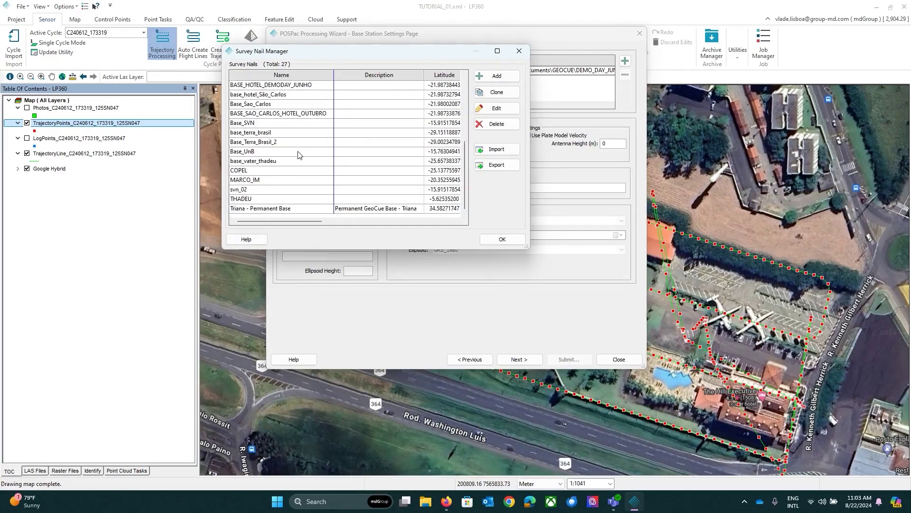
click(503, 239)
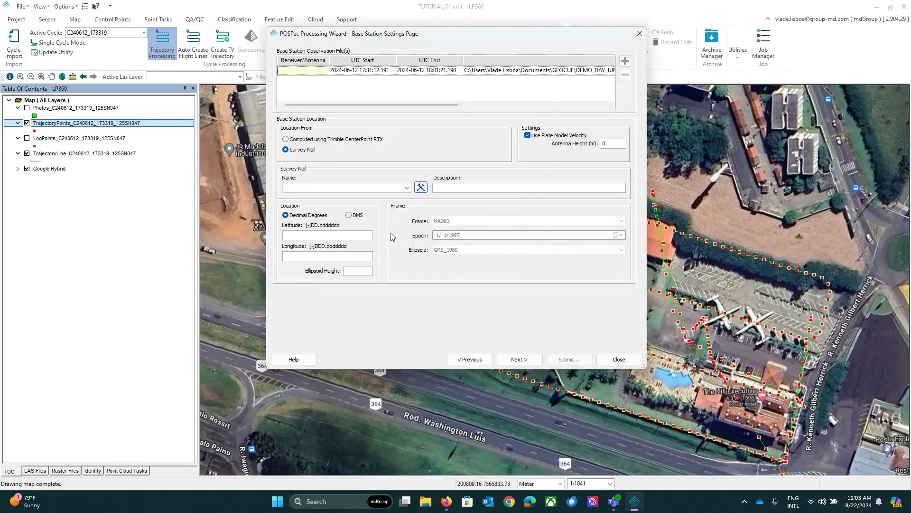
click(407, 187)
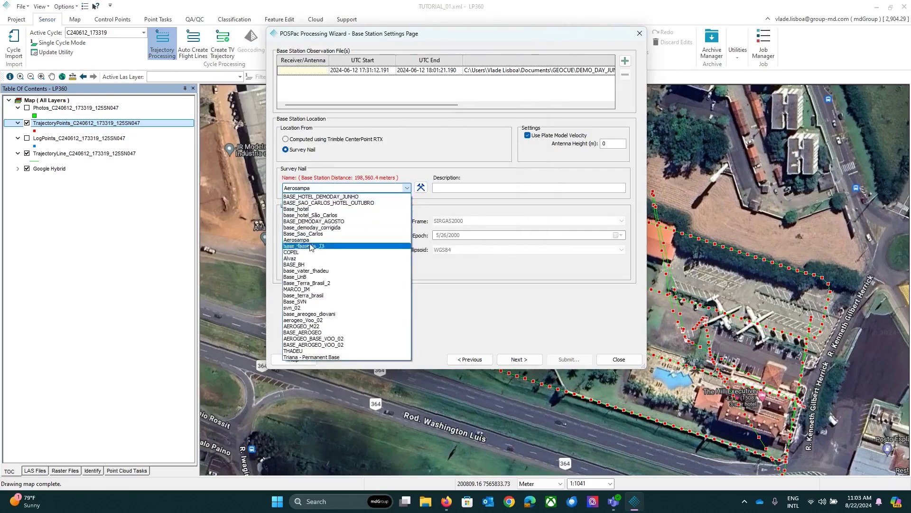
click(338, 197)
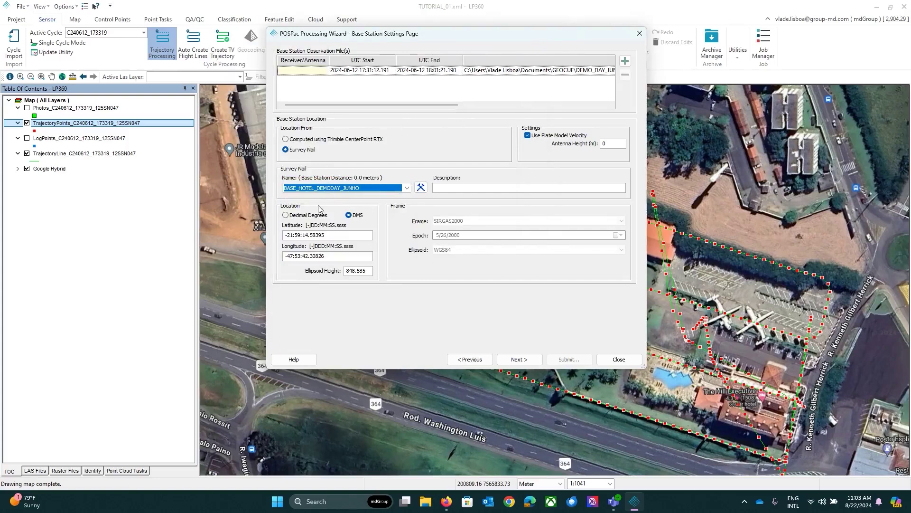
click(513, 360)
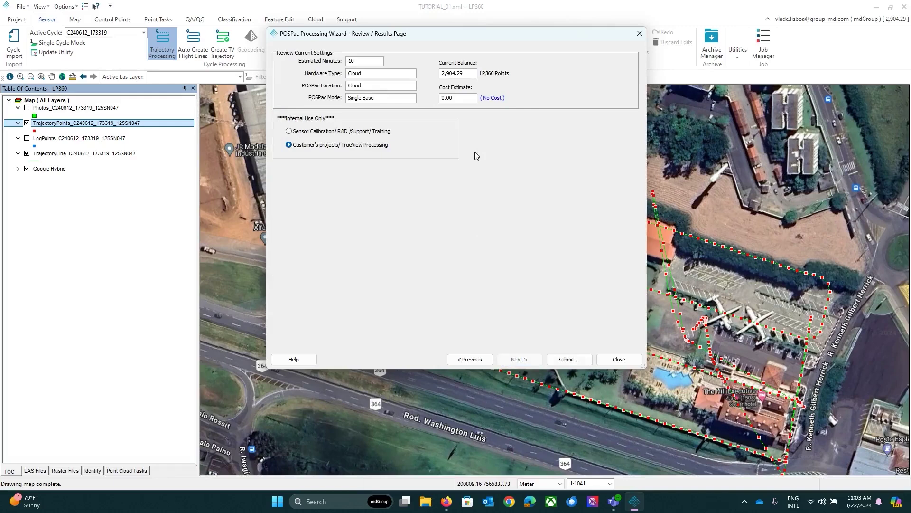
Return to the input settings, change the processing mode to PP-RTX, and submit the cloud trajectory job for cycle C240612_173319
click(481, 360)
click(474, 362)
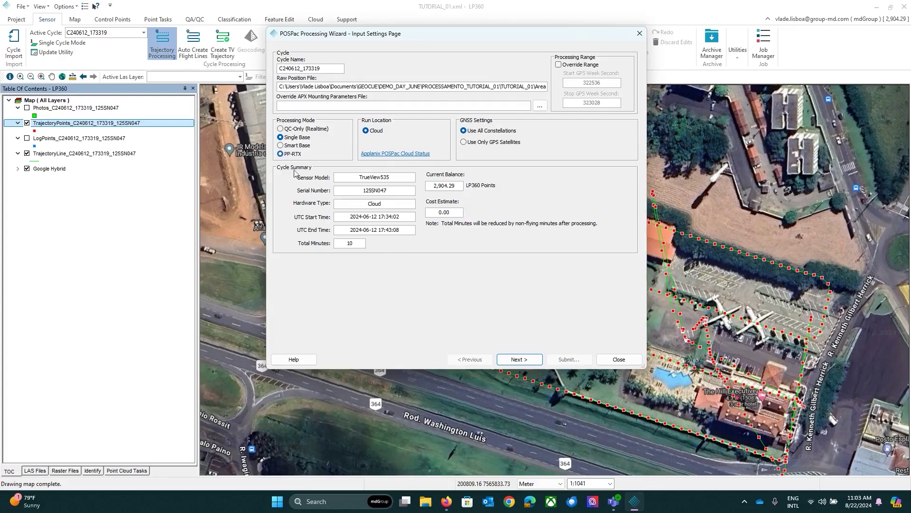
click(291, 155)
click(517, 359)
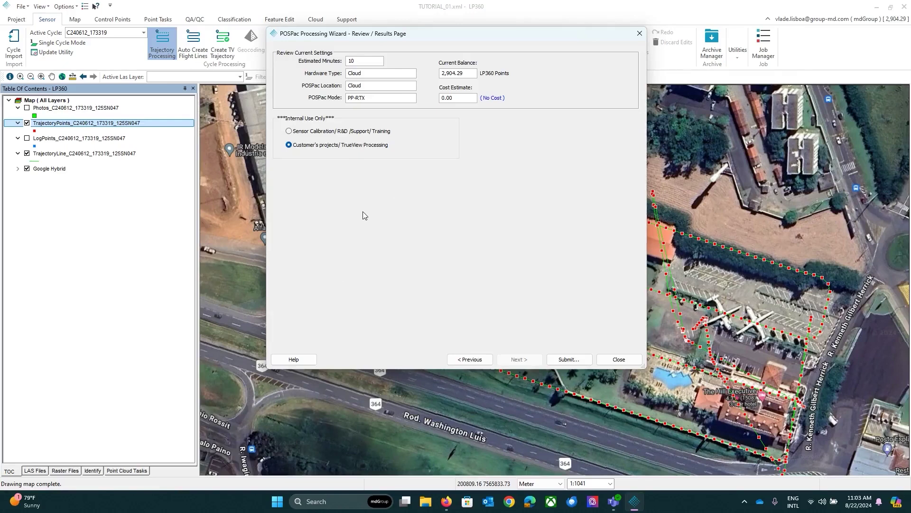
click(565, 359)
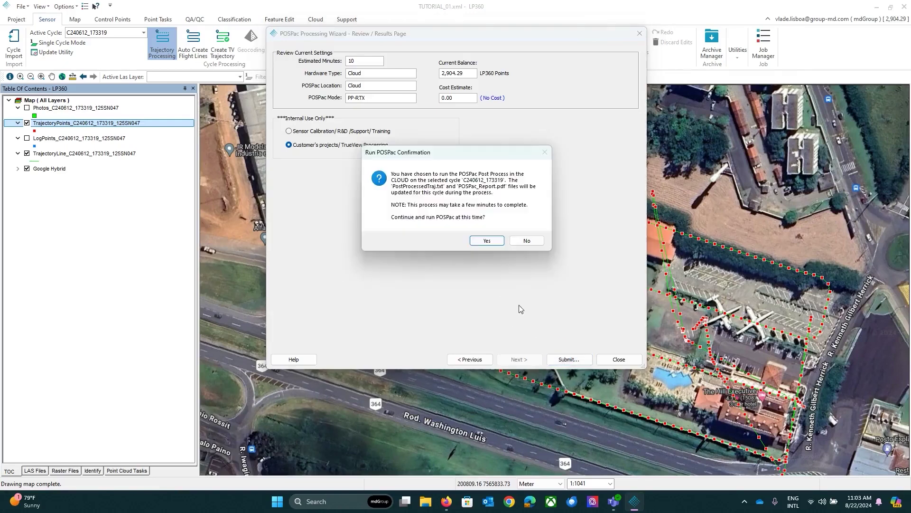
click(491, 243)
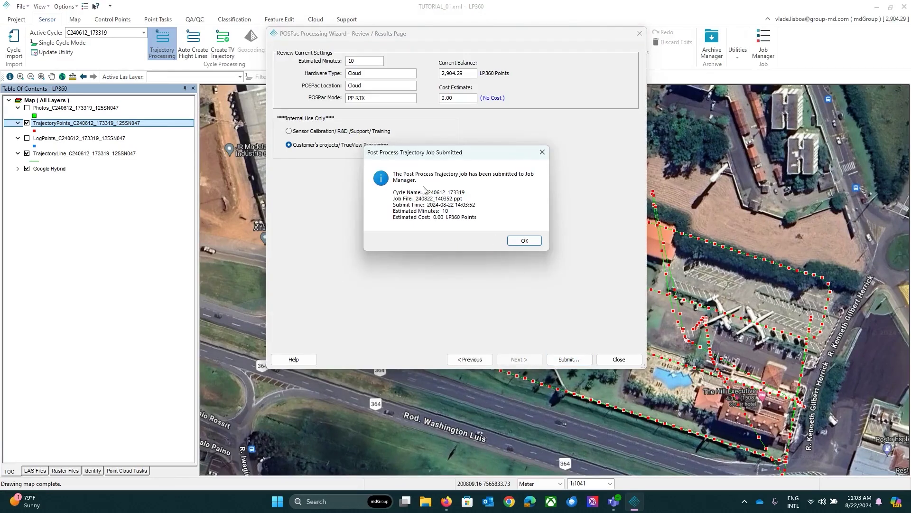
click(524, 240)
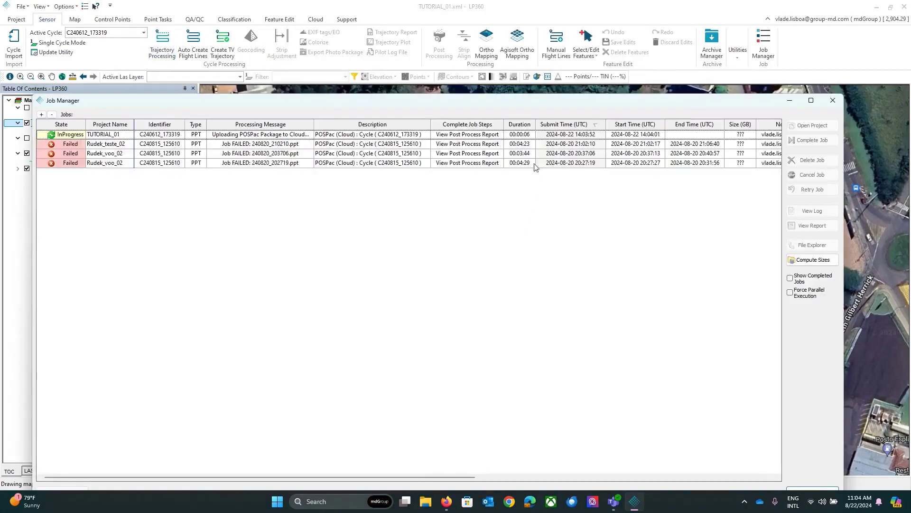
Delete the three failed jobs from Job Manager, keeping the TUTORIAL_01 job
click(454, 163)
key(ctrl+a)
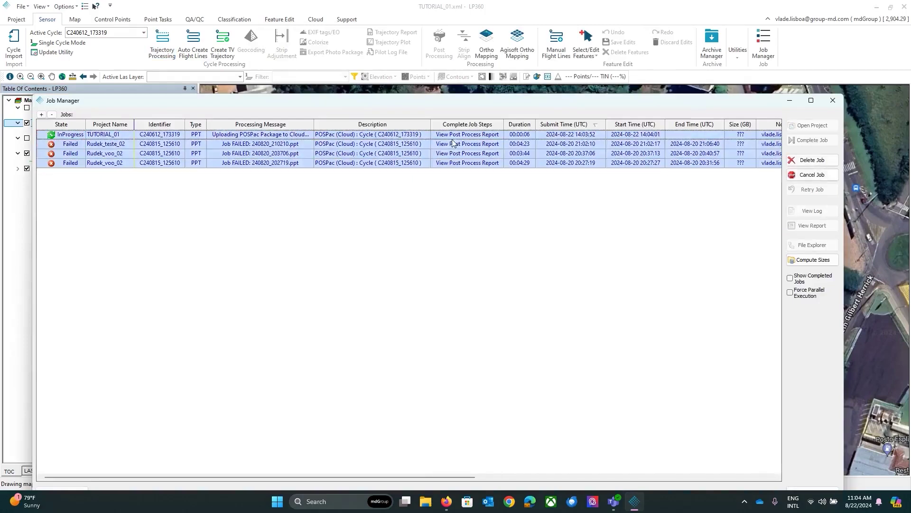
click(451, 143)
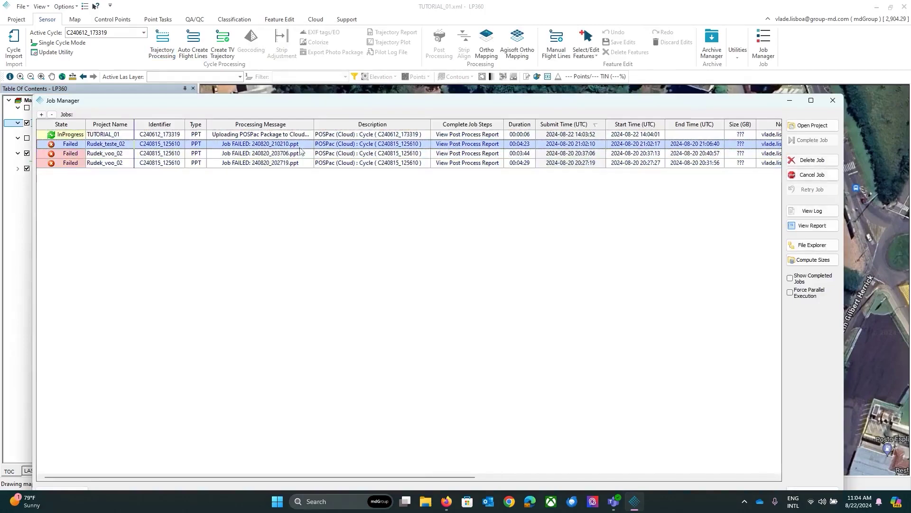
shift+click(101, 162)
click(810, 160)
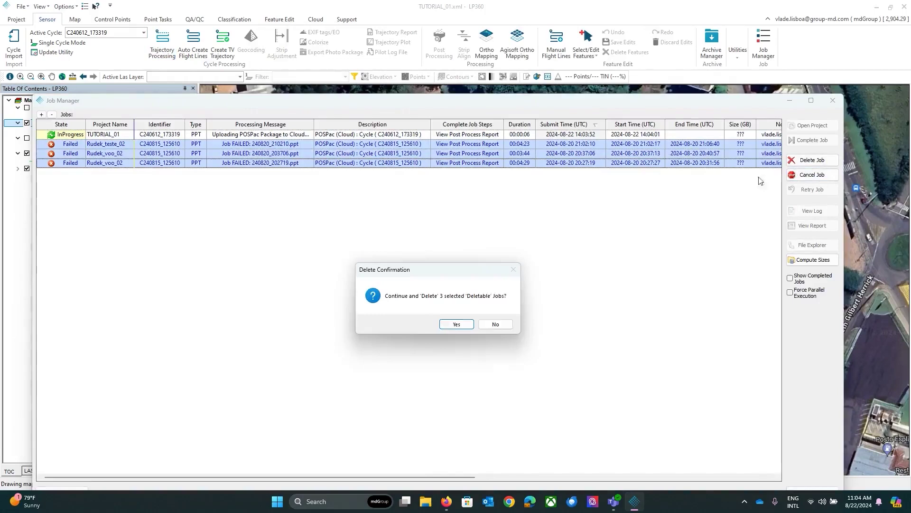
click(444, 325)
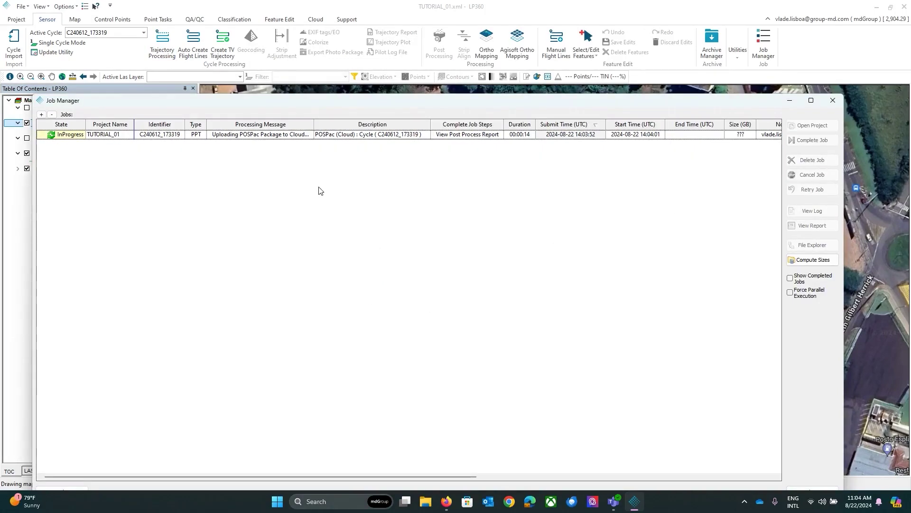
Review the notification email in the project's global settings and the online account sign-in details while the TUTORIAL_01 job runs
click(268, 137)
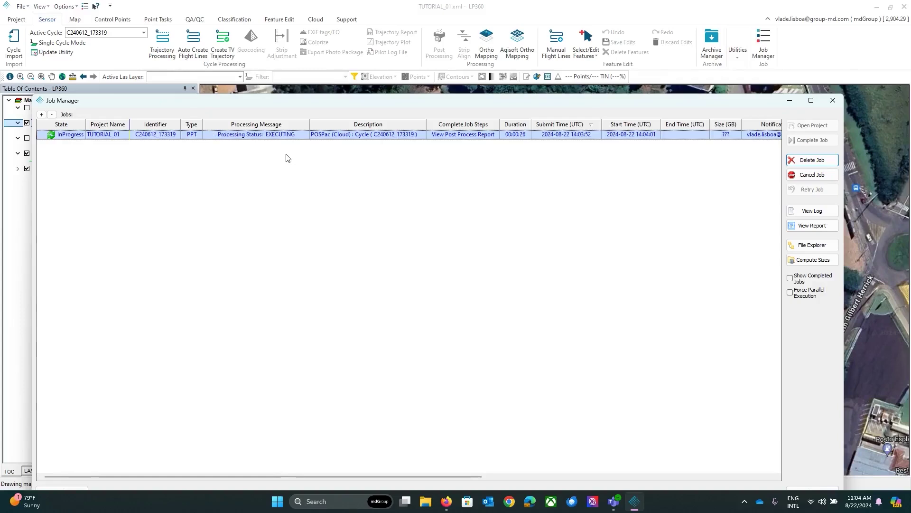
click(23, 8)
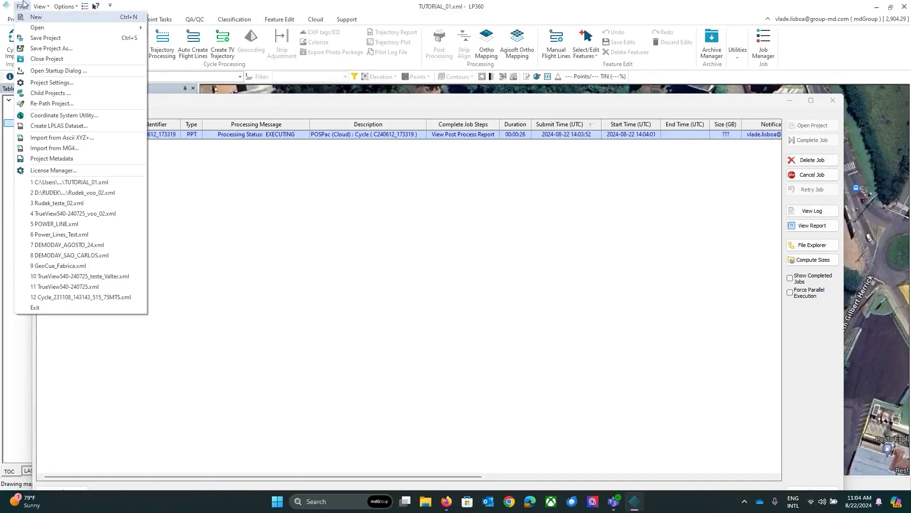
click(60, 83)
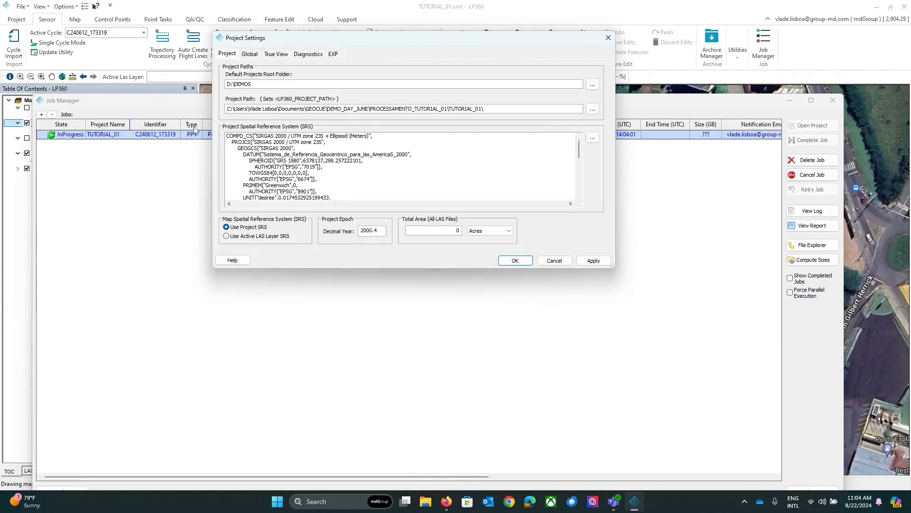
click(251, 56)
click(354, 178)
double_click(335, 175)
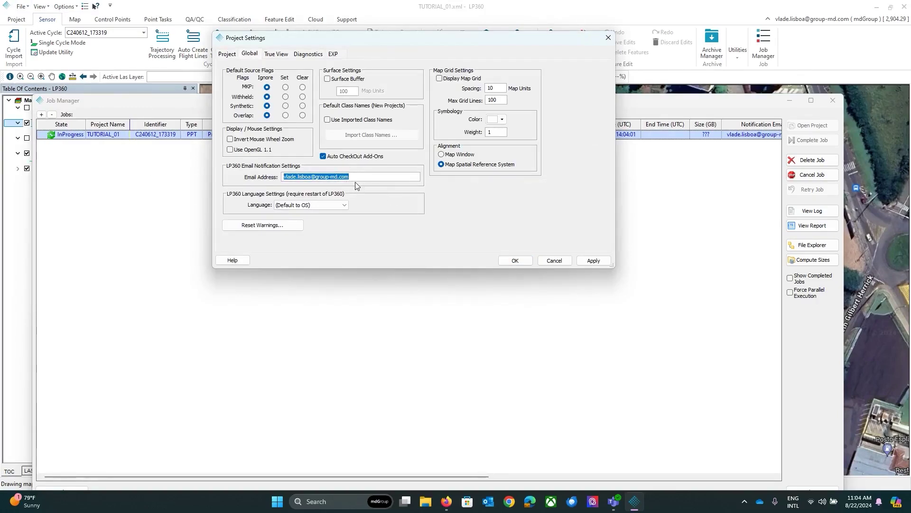
click(608, 38)
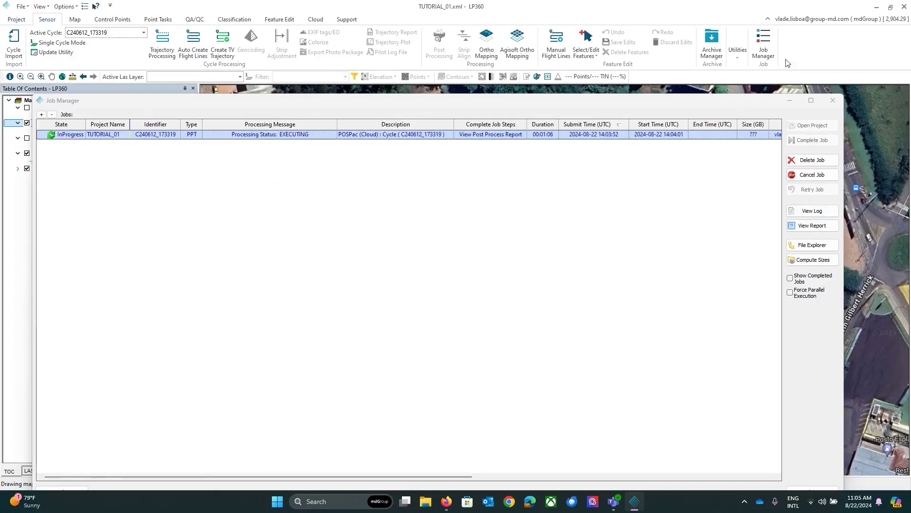
click(842, 19)
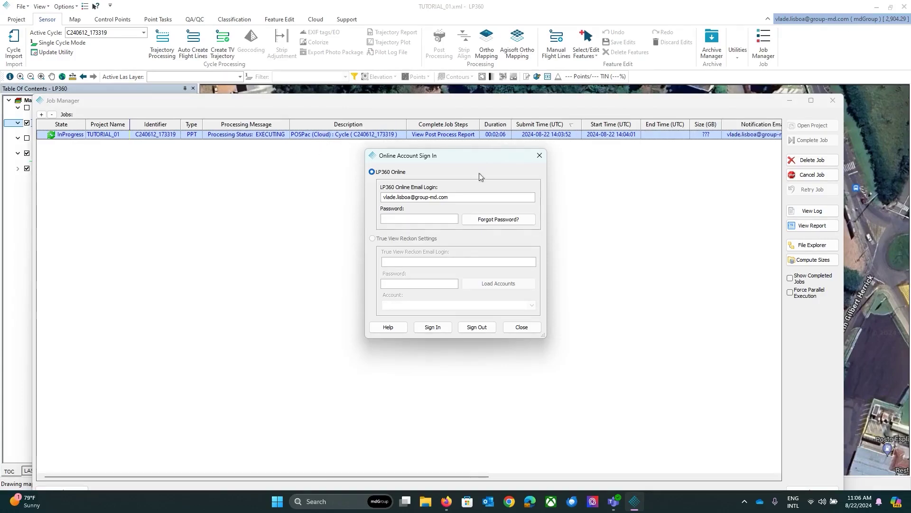
click(540, 155)
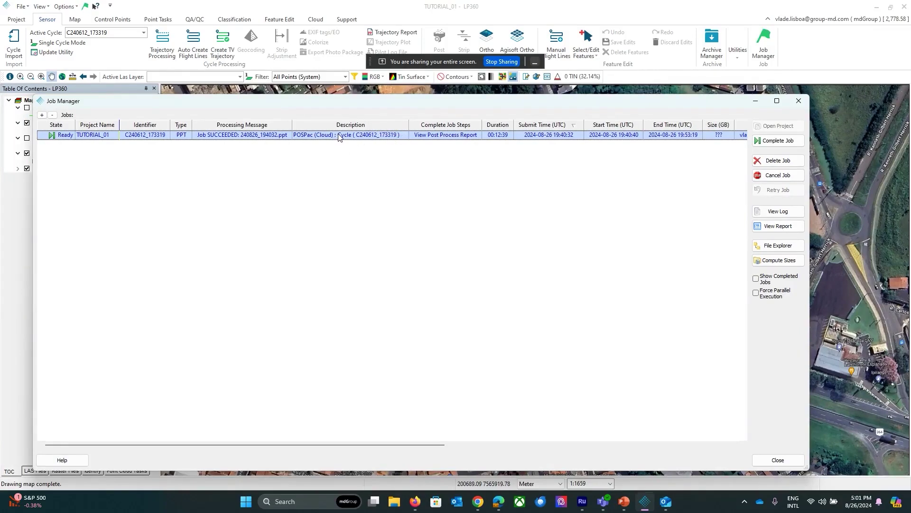
Reopen Job Manager and check the email notification field in the global project settings again
click(799, 101)
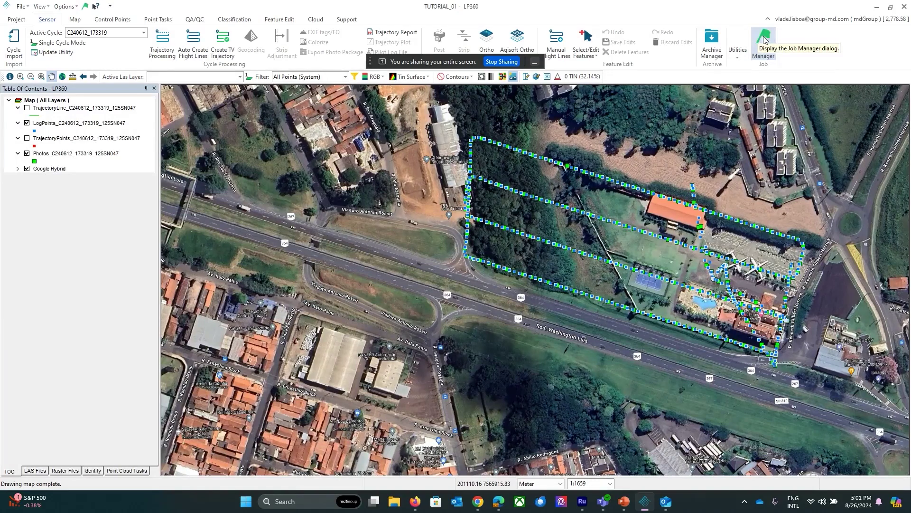
click(767, 41)
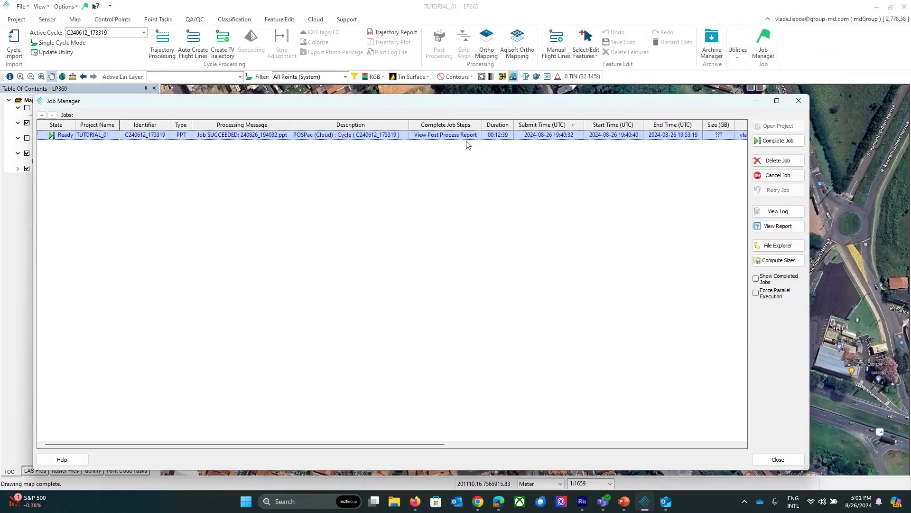
click(21, 6)
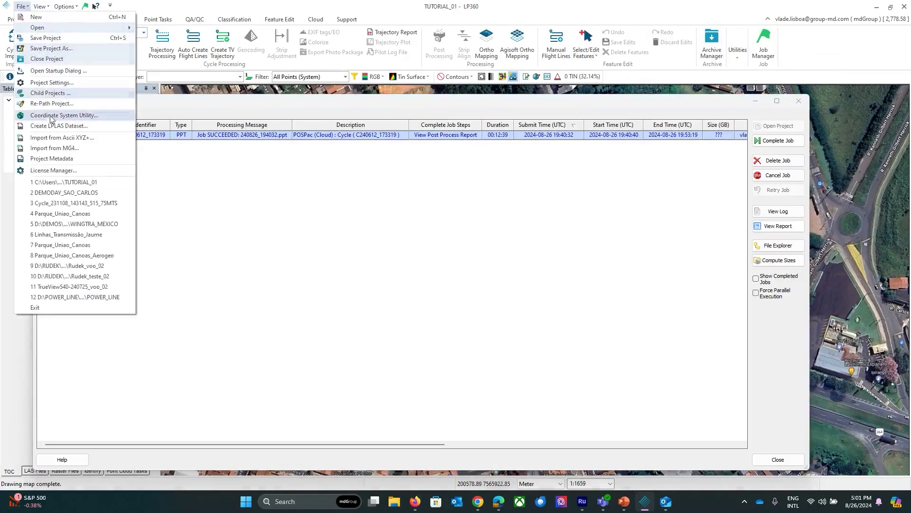
click(50, 84)
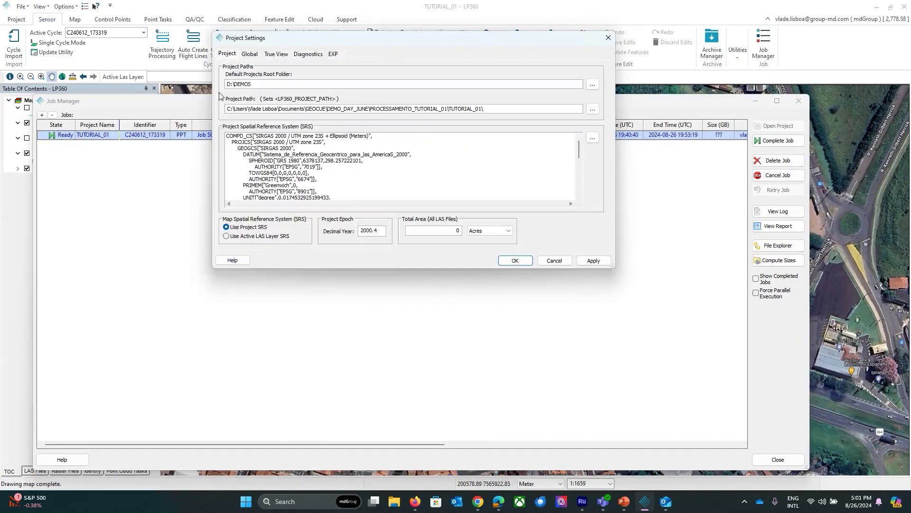
click(253, 55)
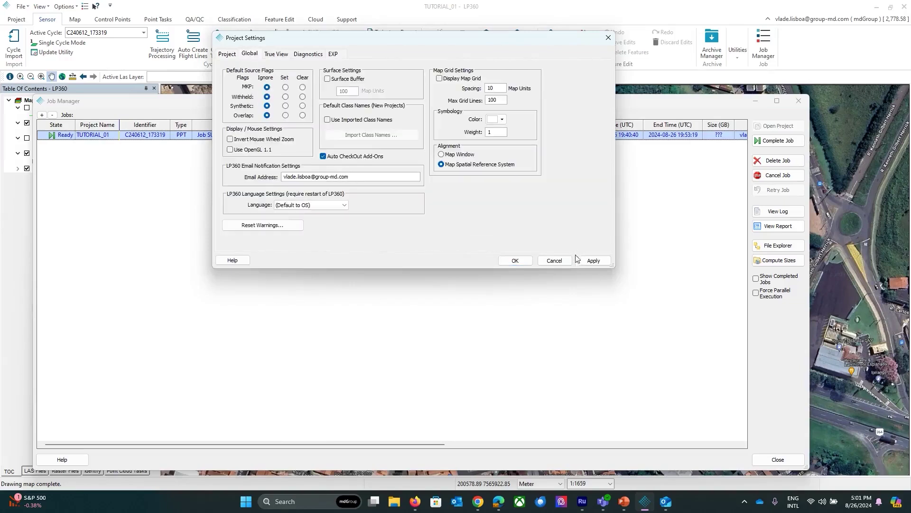
click(608, 38)
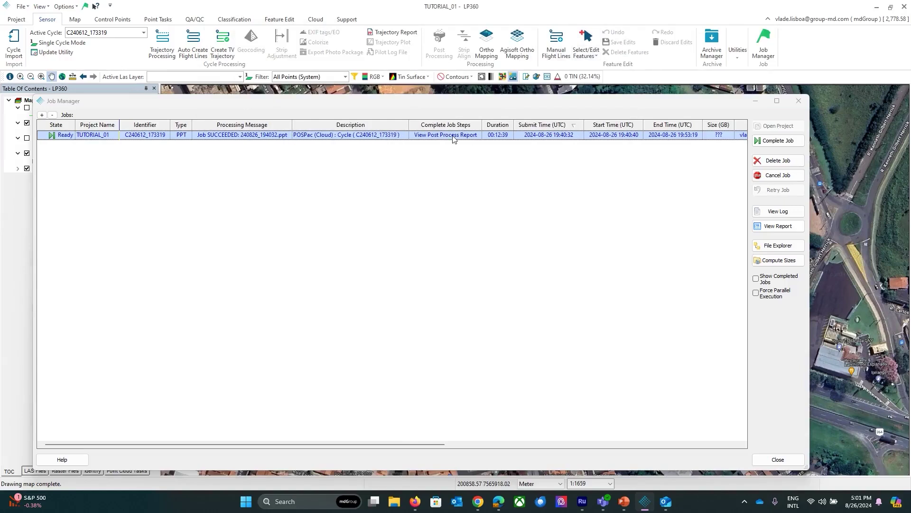
Run the completion steps for the TUTORIAL_01 trajectory job and open its post-process trajectory report
click(453, 138)
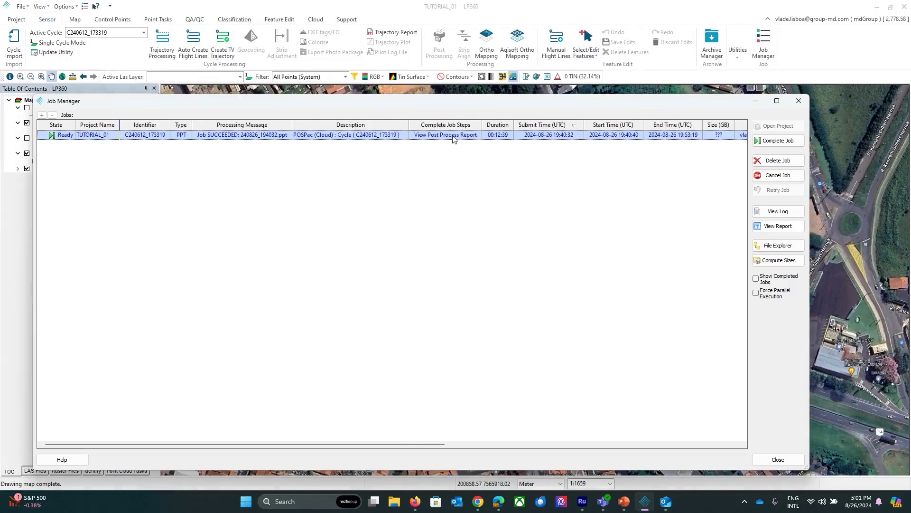
click(781, 142)
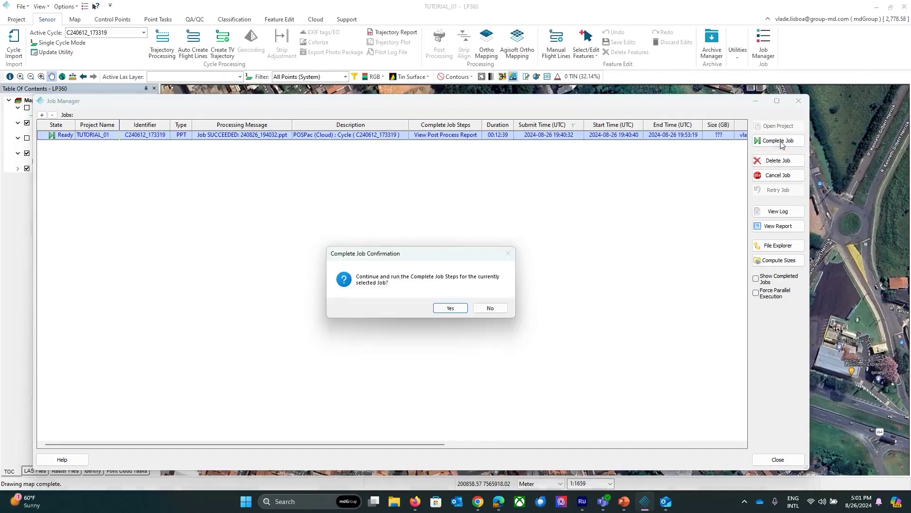
click(450, 309)
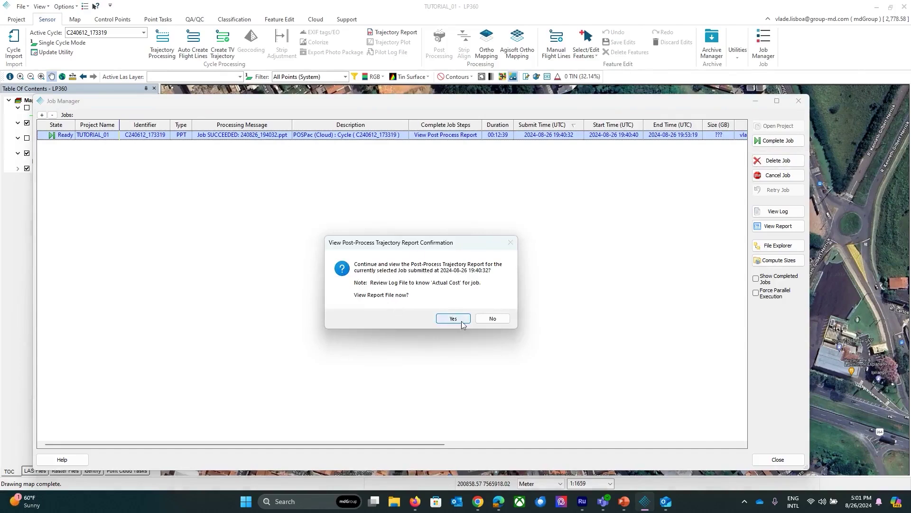
click(453, 319)
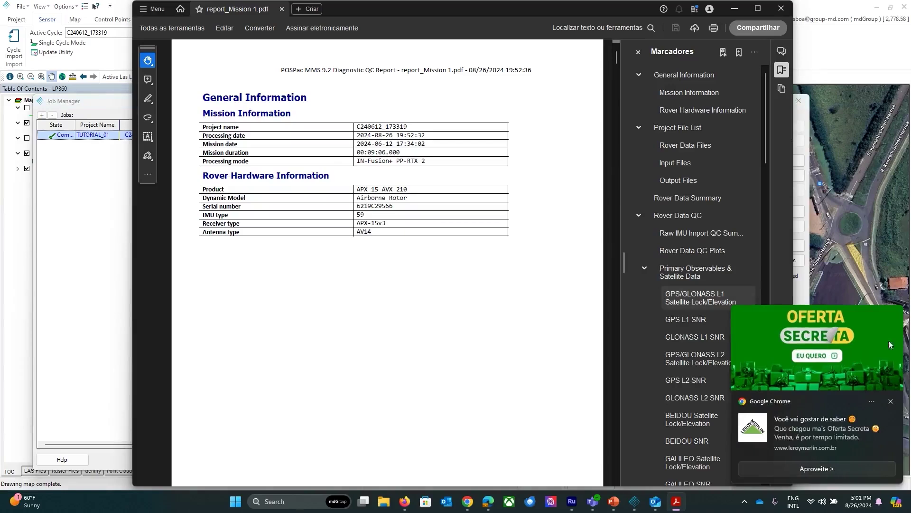
Read through the POSPac QC report, covering mission information, satellite lock and SNR plots, trajectory, altitude and ground speed, and close it
click(892, 402)
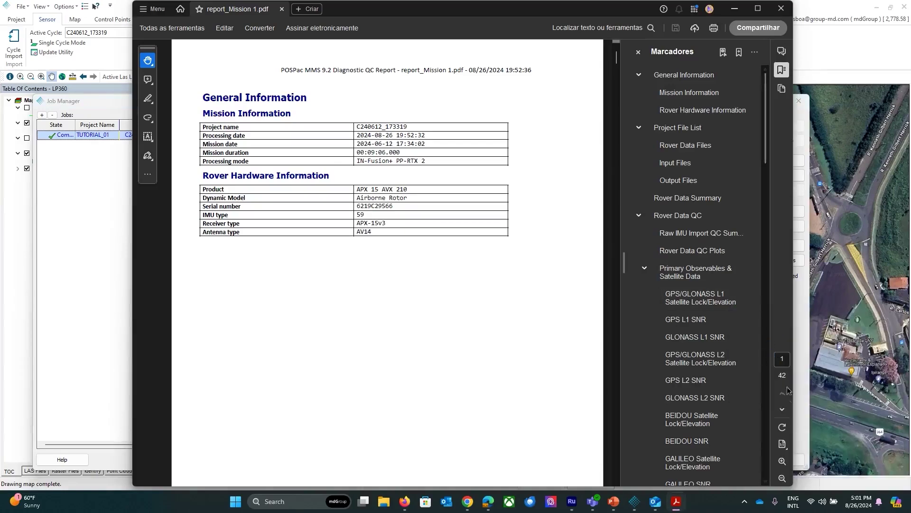
click(638, 52)
scroll(570, 285, down, 10)
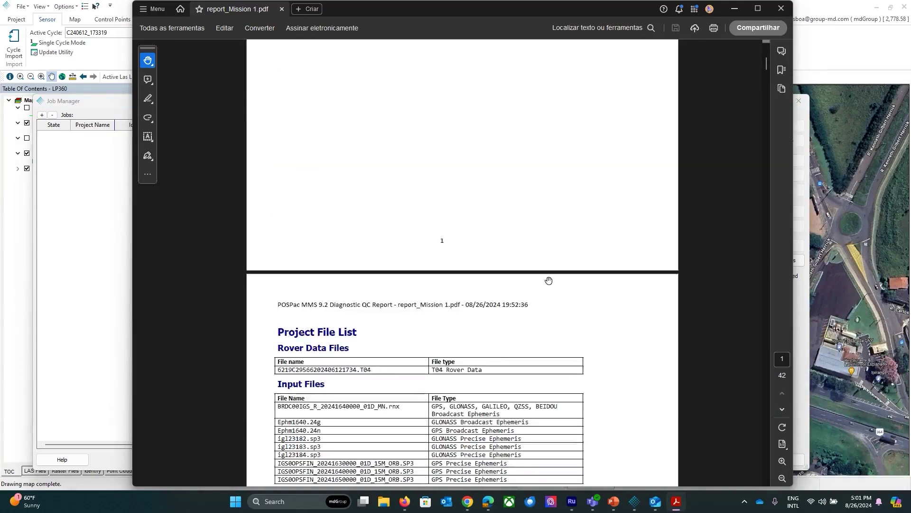
scroll(548, 280, down, 15)
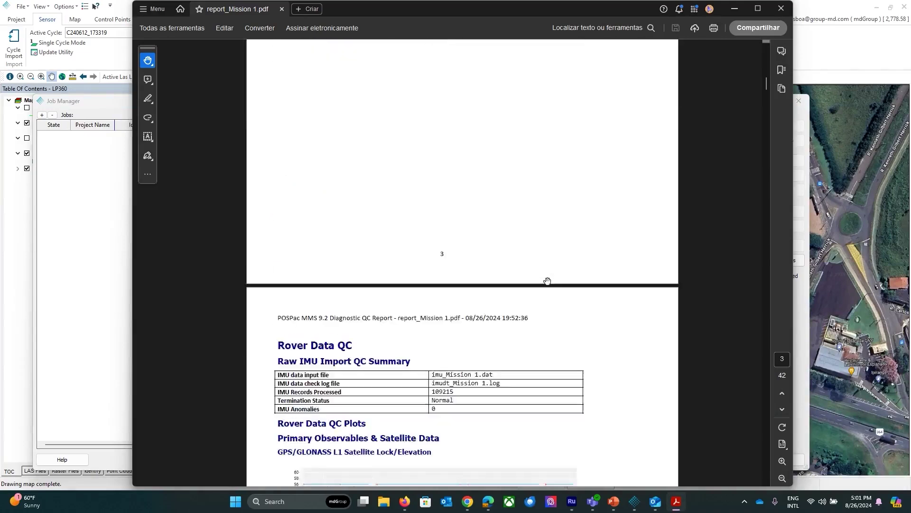
scroll(547, 281, down, 10)
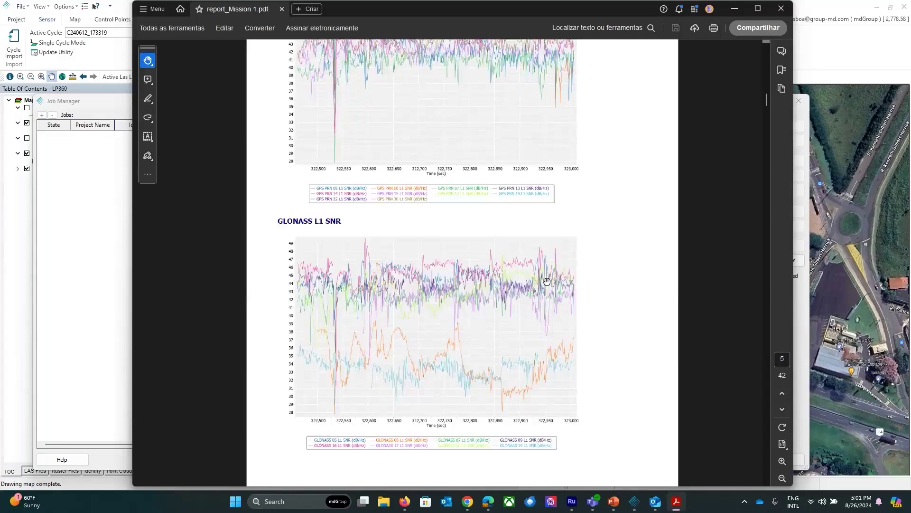
scroll(548, 281, down, 15)
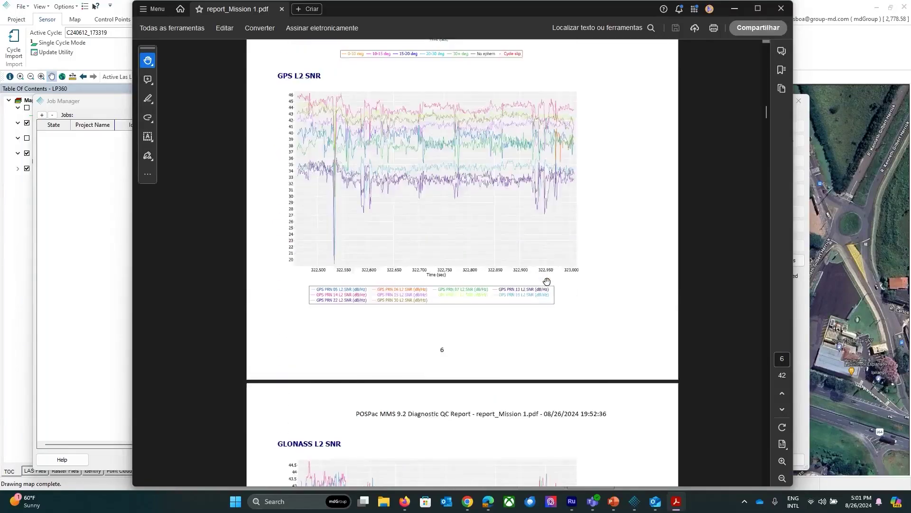
scroll(547, 281, down, 3)
scroll(547, 281, down, 12)
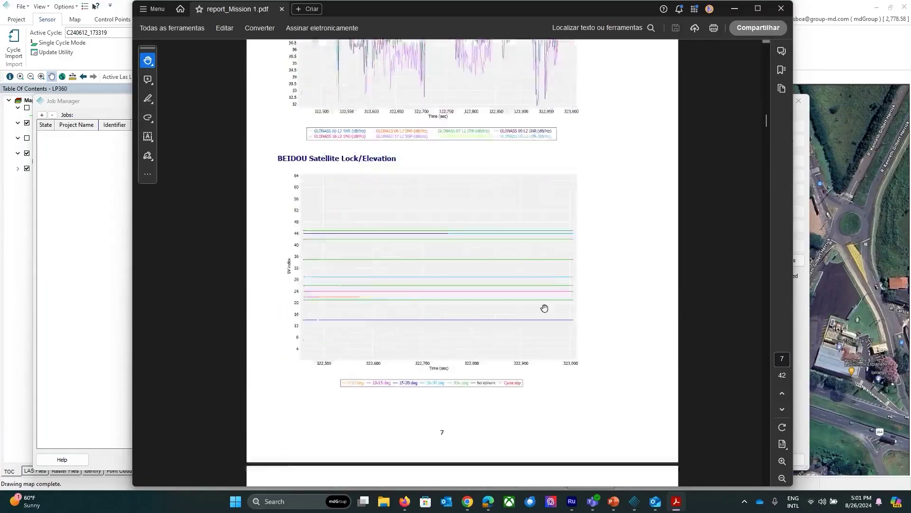
scroll(544, 312, down, 5)
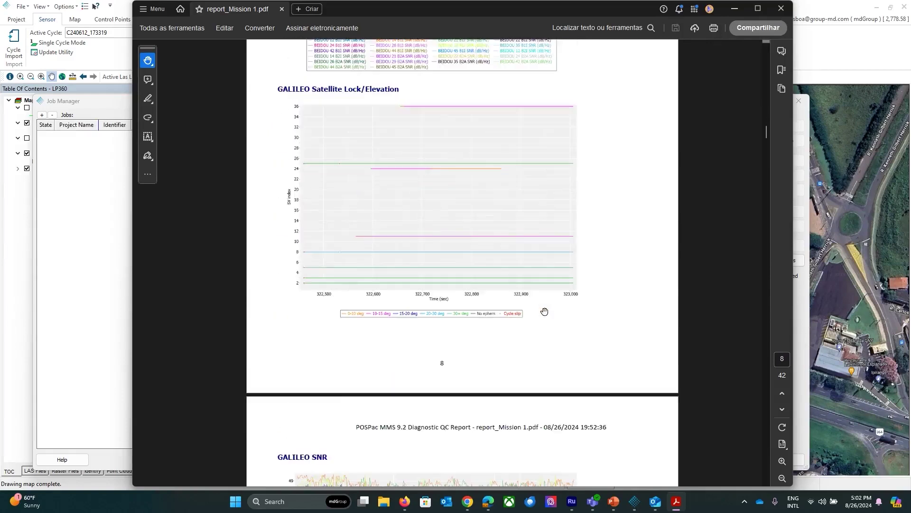
scroll(544, 310, down, 10)
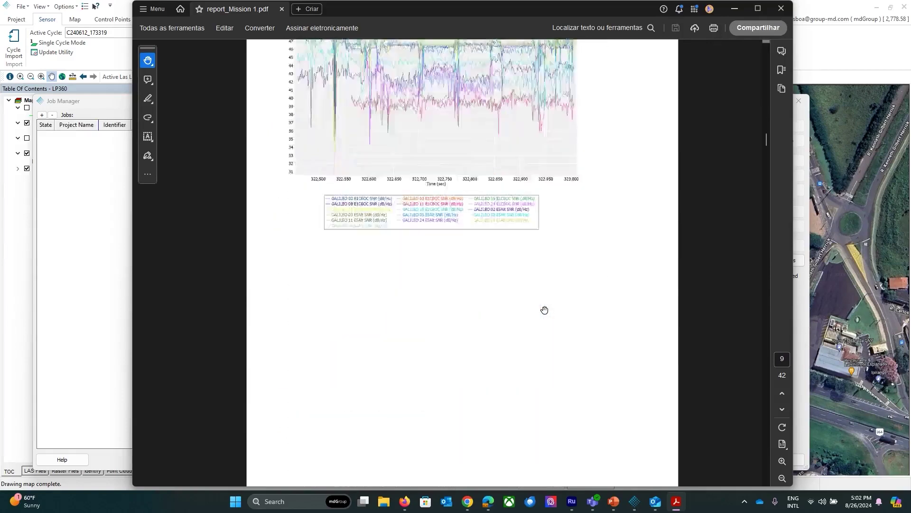
scroll(545, 310, down, 7)
scroll(545, 310, down, 20)
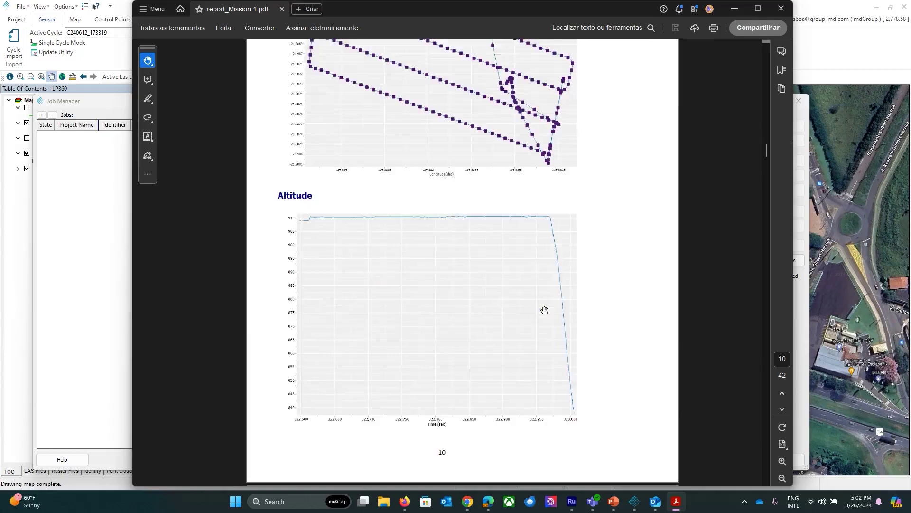
scroll(545, 311, down, 20)
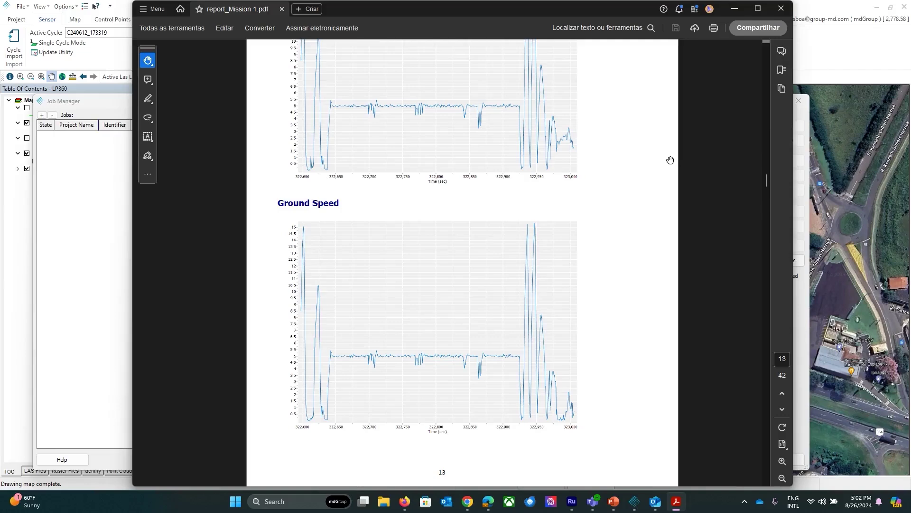
click(781, 9)
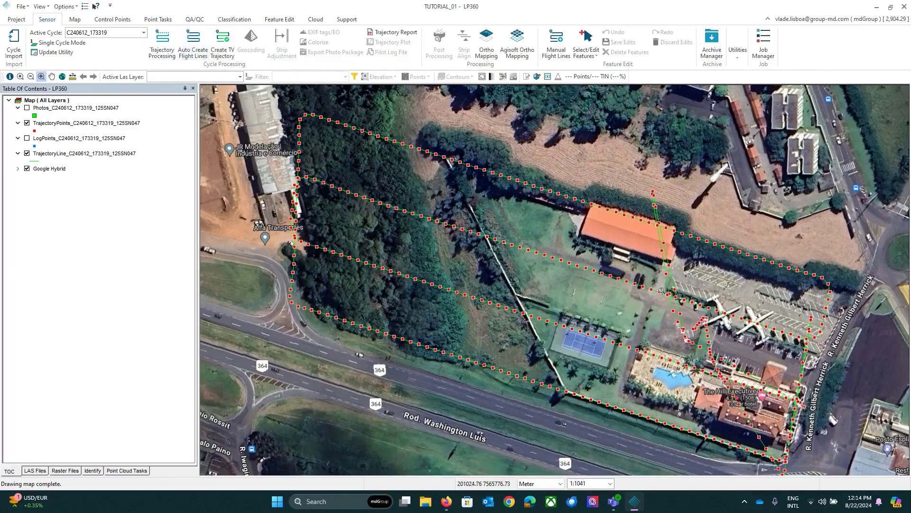
Hide the Google Hybrid basemap and measure the length of the southernmost flight line on the map
scroll(697, 327, down, 1)
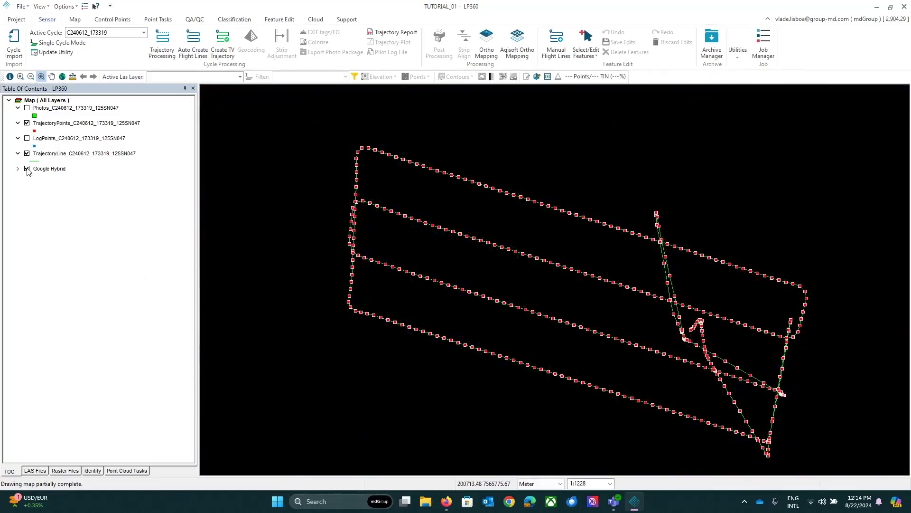
click(27, 169)
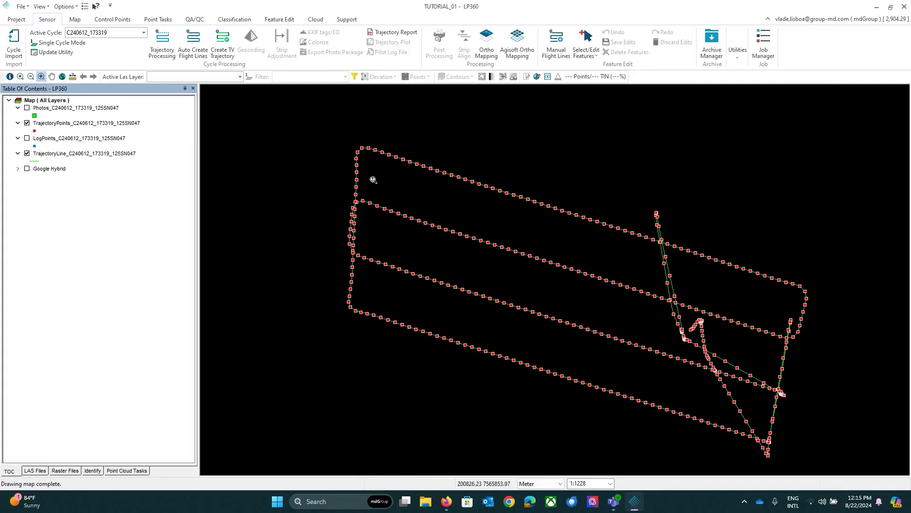
click(195, 44)
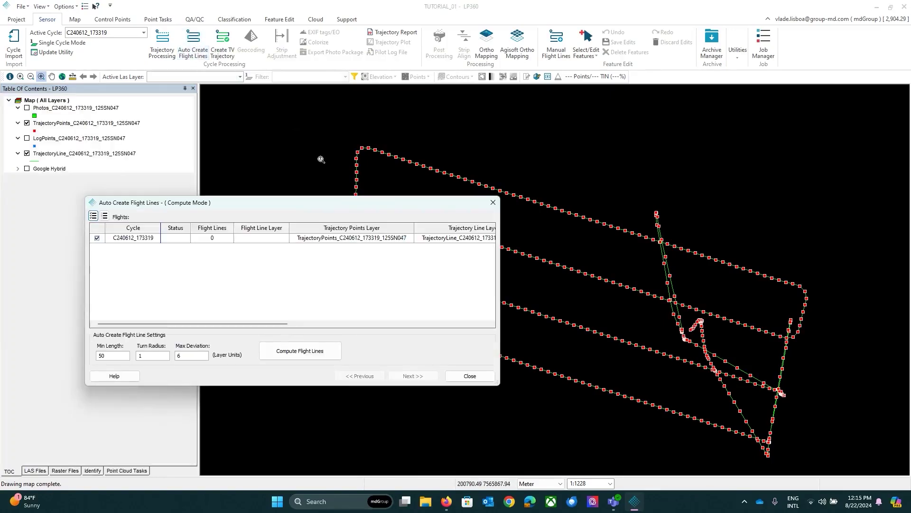
click(493, 203)
click(72, 76)
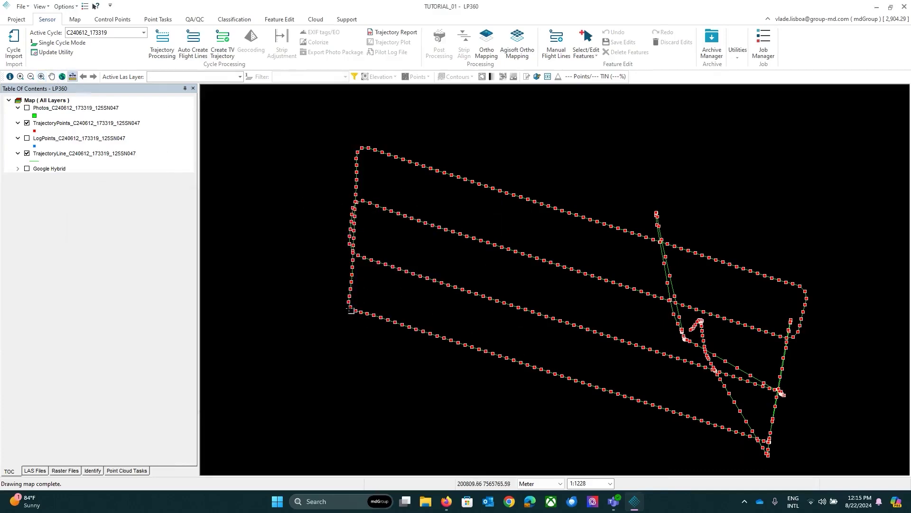
click(354, 312)
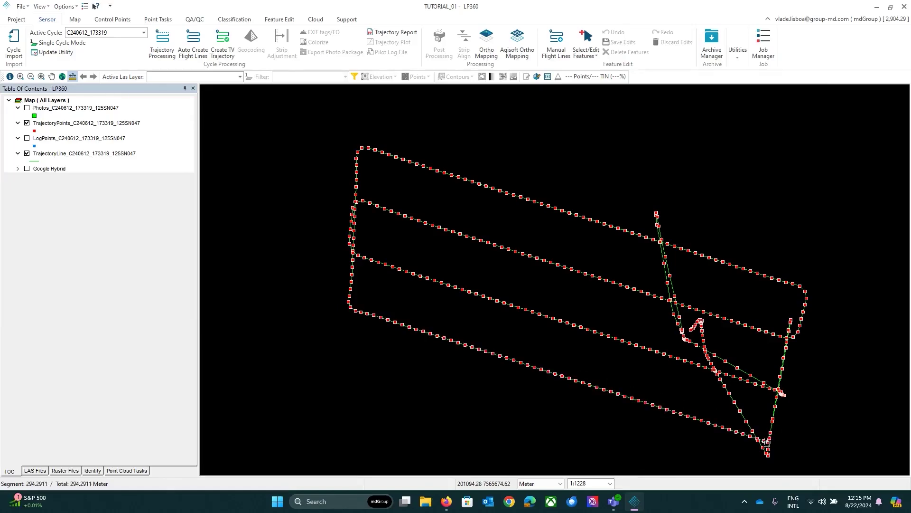
Auto-create flight lines for cycle C240612_173319 with minimum length 200, turn radius 1 and max deviation 6
click(194, 43)
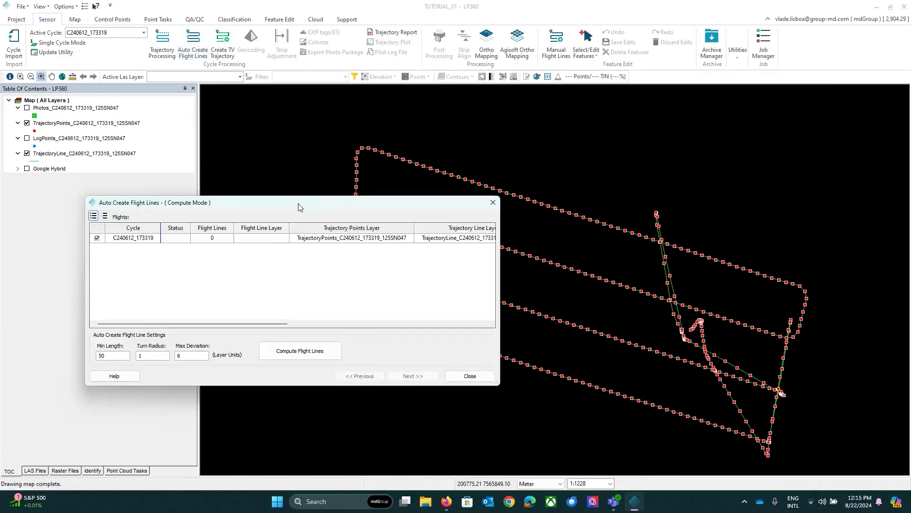
drag(299, 207, 318, 129)
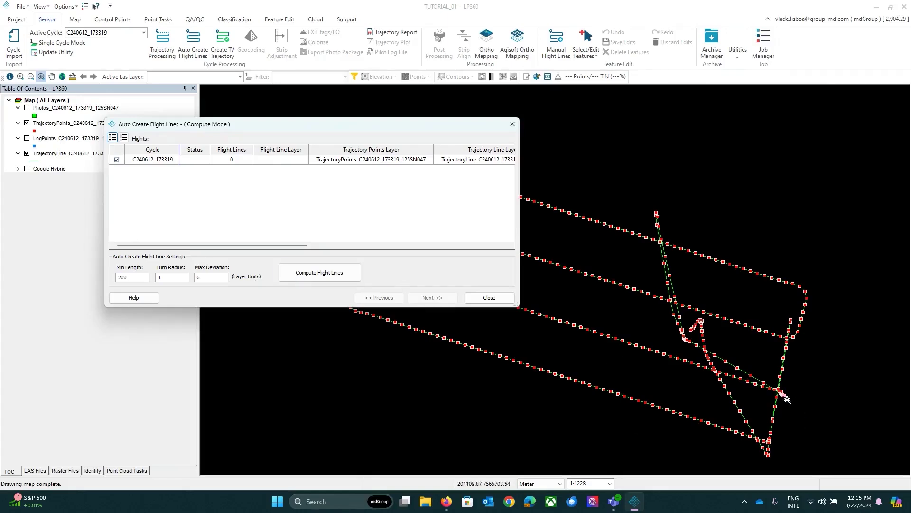
click(285, 280)
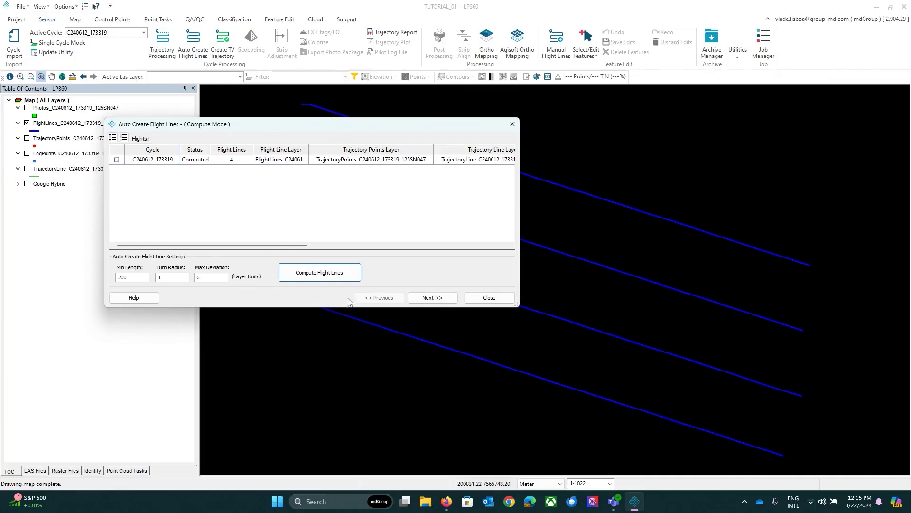
click(430, 298)
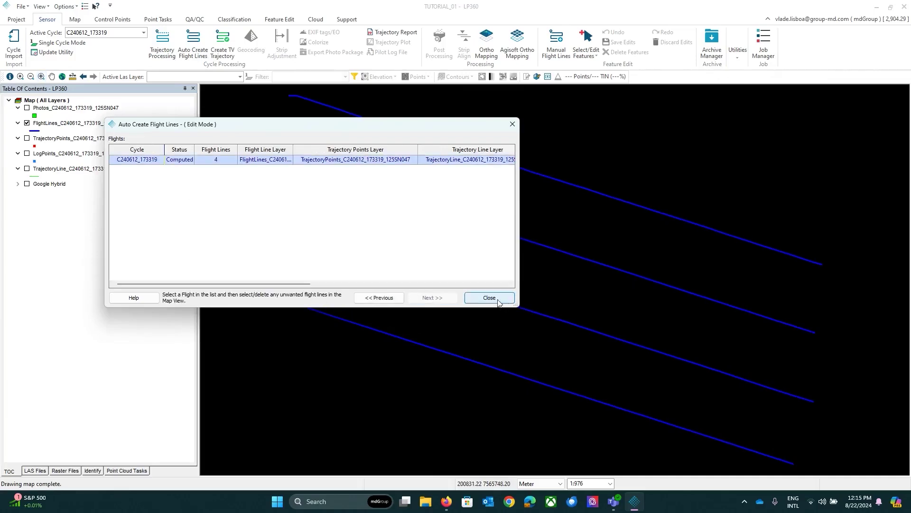
click(499, 300)
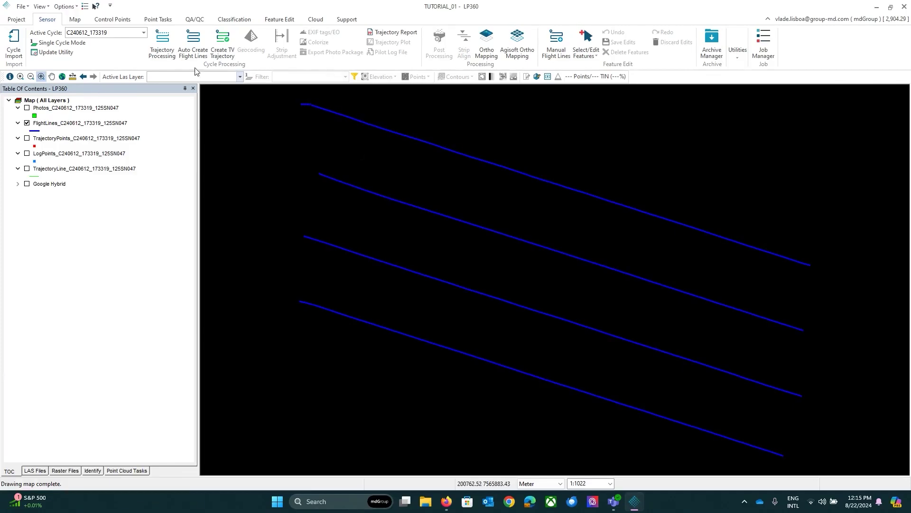
Recompute the cycle's flight lines with turn radius 2 and max deviation 2, keeping the minimum length at 200
click(193, 45)
drag(380, 124, 574, 278)
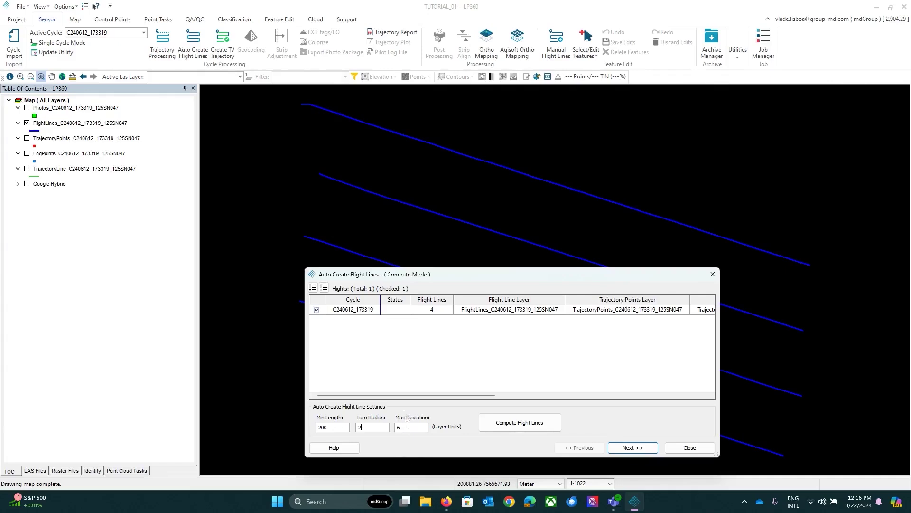
key(Tab)
text(5)
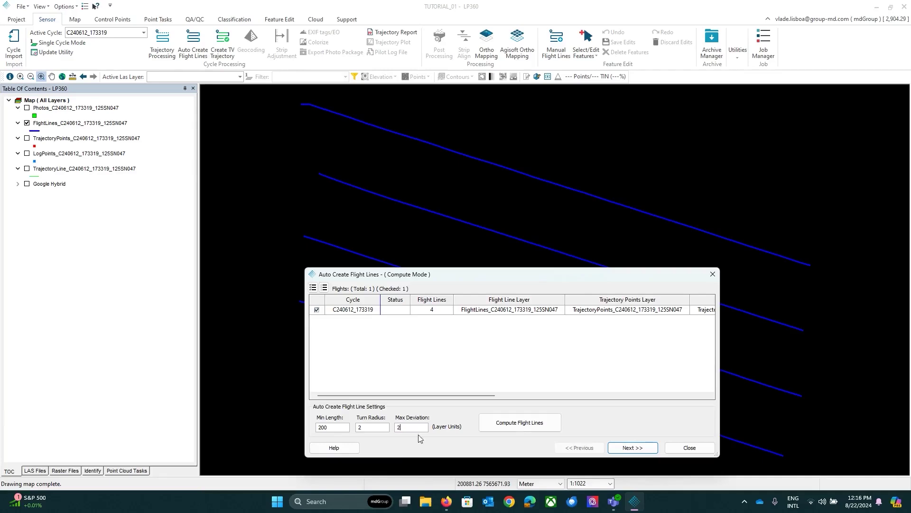
click(530, 423)
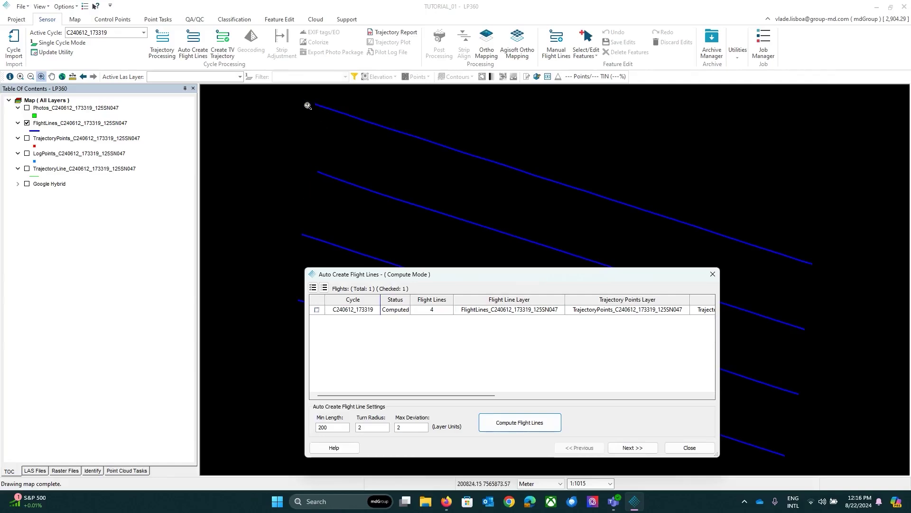
click(633, 448)
click(689, 448)
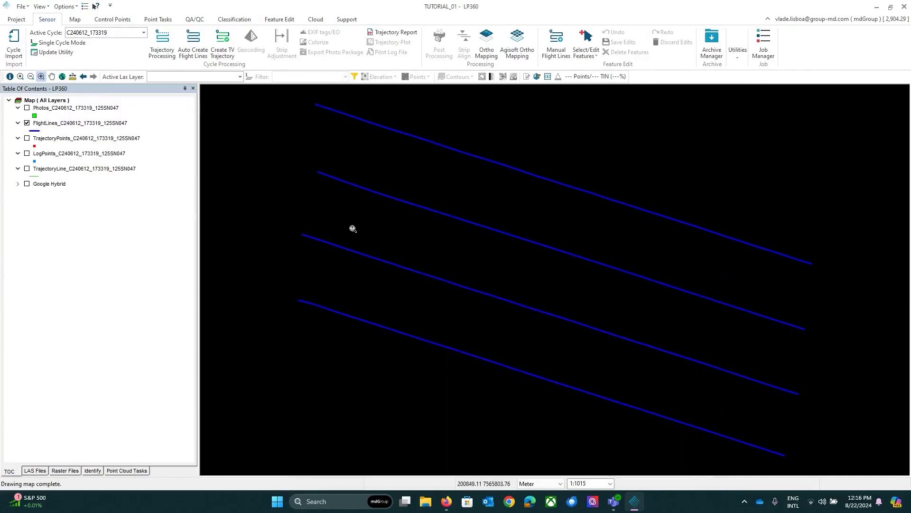
Show the Google Hybrid basemap and set up True View trajectory creation using the latest available calibration file on True View Reckon
click(27, 184)
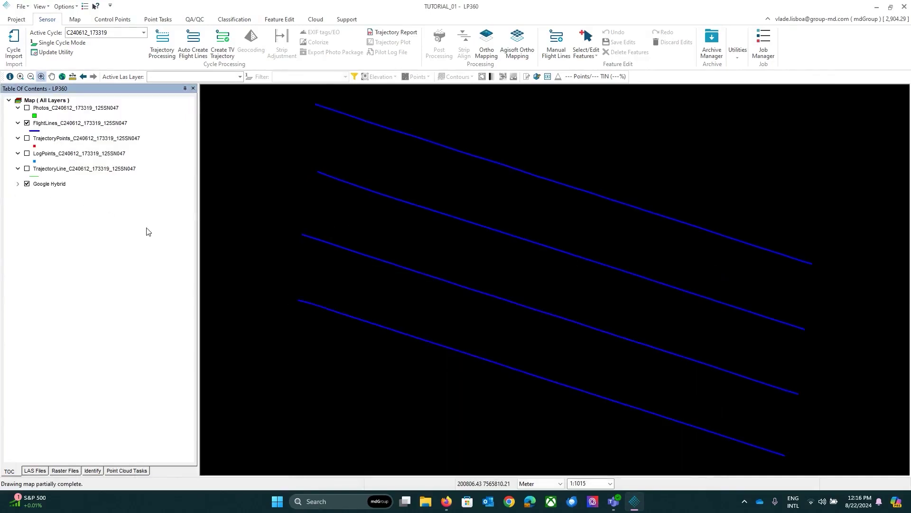
click(222, 41)
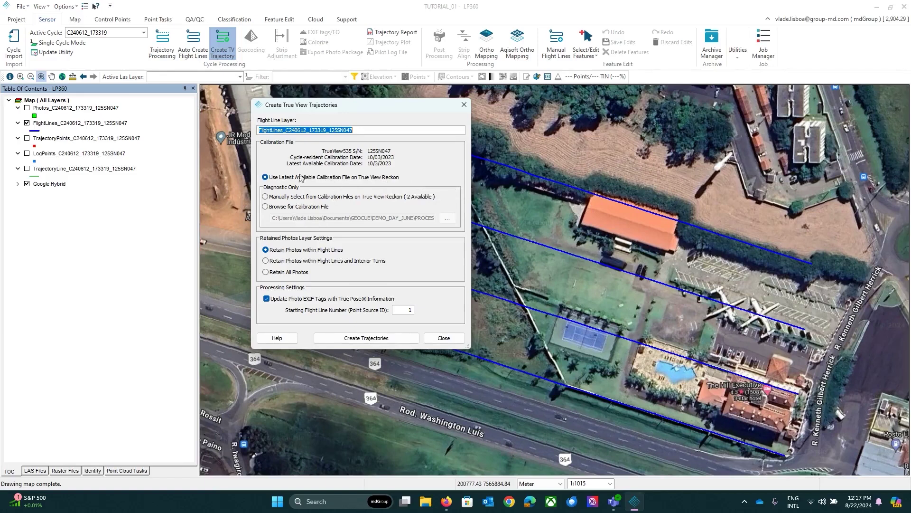
click(275, 180)
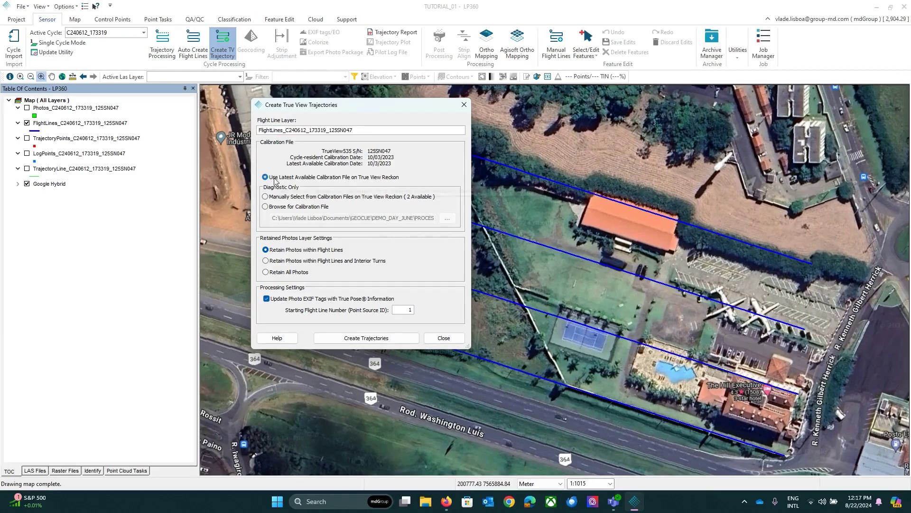